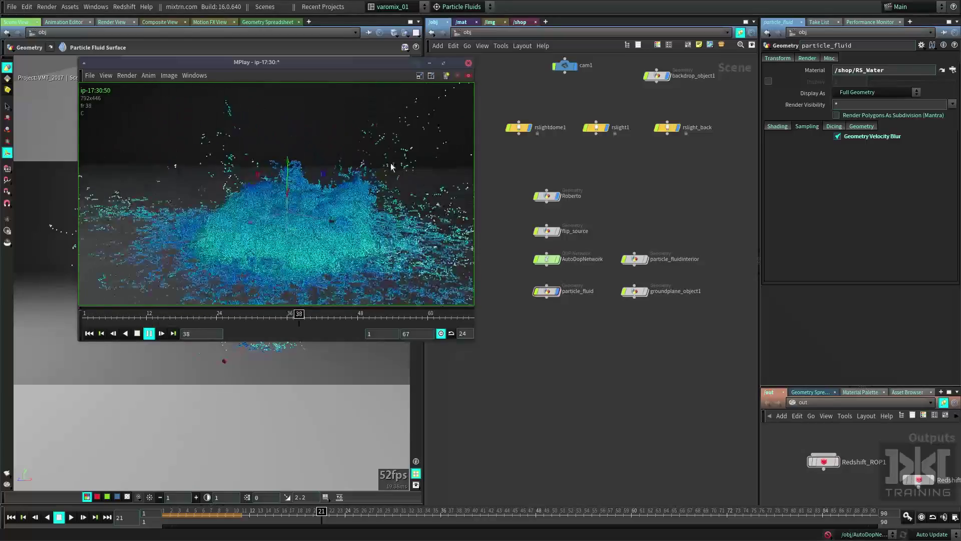
Stop the splash flipbook playback and move the MPlay window aside to reveal the network
{"action": "left_click_drag", "start_coordinate": [401, 57], "coordinate": [614, 46]}
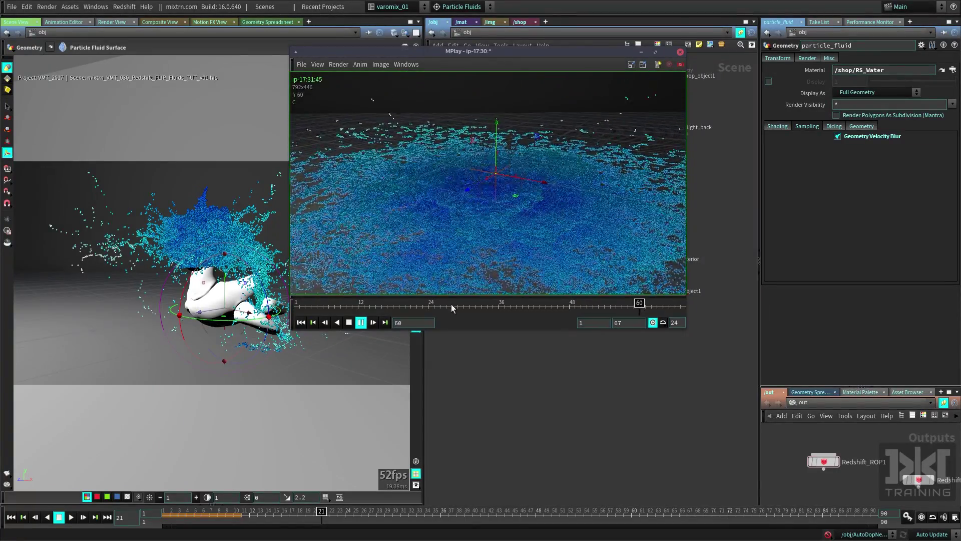
{"action": "mouse_move", "coordinate": [422, 306]}
{"action": "left_mouse_down"}
{"action": "mouse_move", "coordinate": [358, 310]}
{"action": "mouse_move", "coordinate": [418, 307]}
{"action": "left_mouse_up"}
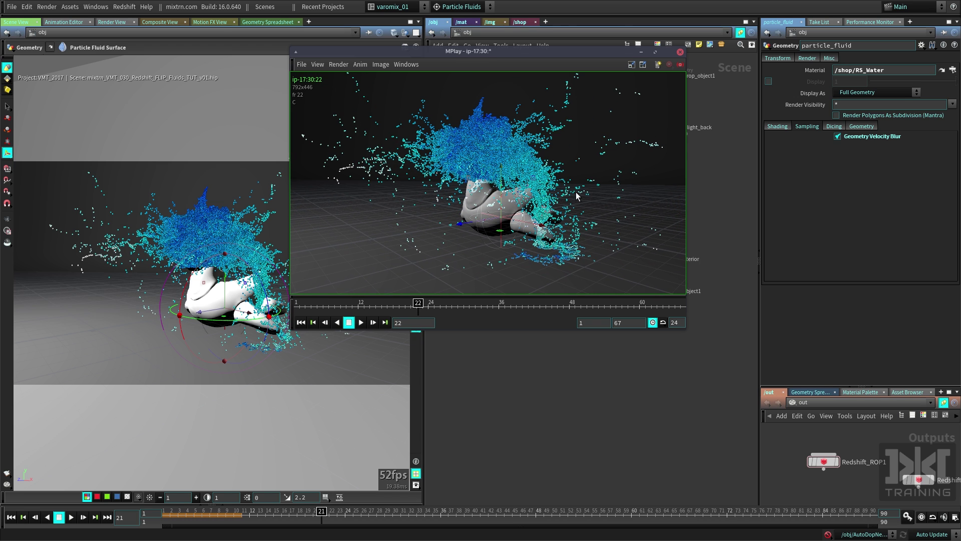
{"action": "left_click_drag", "start_coordinate": [481, 51], "coordinate": [508, 62]}
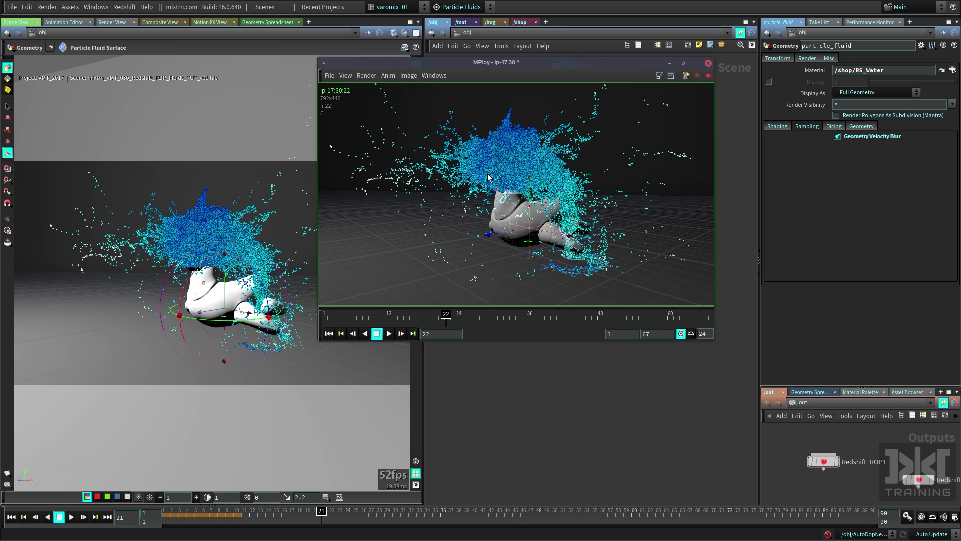
{"action": "left_click_drag", "start_coordinate": [612, 69], "coordinate": [831, 210]}
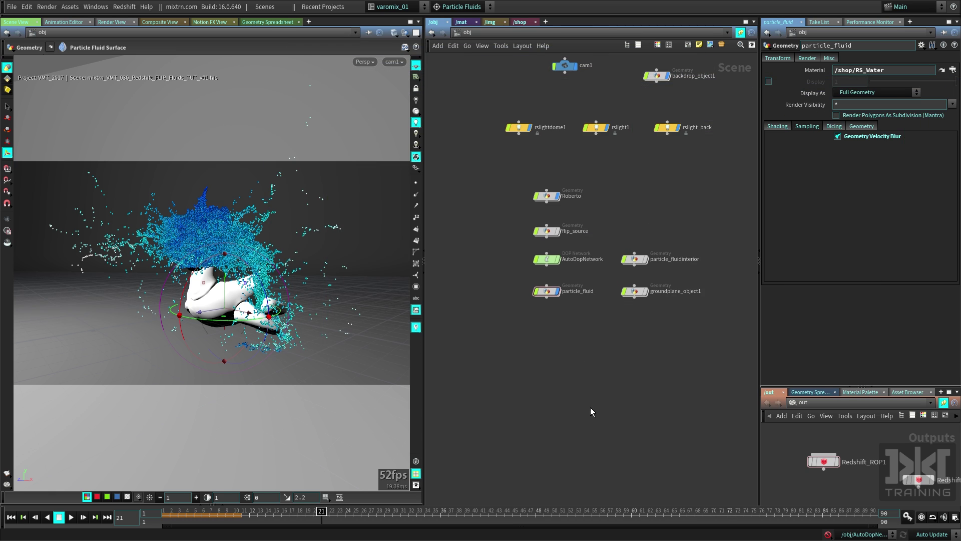
Reset Redshift_ROP1's Min Samples, Max Samples, Adaptive Error Threshold and Filter Size (2) to defaults
{"action": "left_click", "coordinate": [824, 461]}
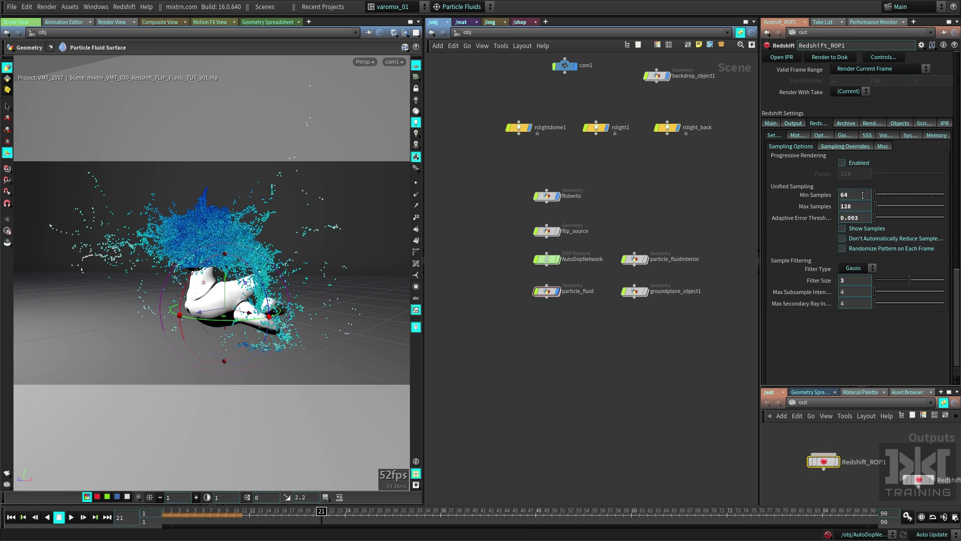
{"action": "middle_click", "coordinate": [816, 195], "text": "ctrl"}
{"action": "middle_click", "coordinate": [816, 206], "text": "ctrl"}
{"action": "middle_click", "coordinate": [811, 218], "text": "ctrl"}
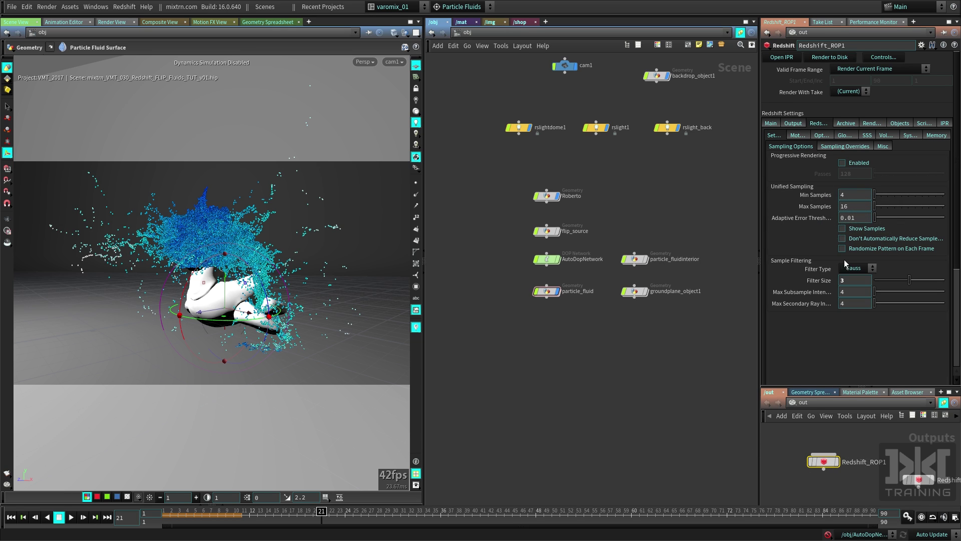
{"action": "middle_click", "coordinate": [819, 280], "text": "ctrl"}
{"action": "left_click_drag", "start_coordinate": [761, 185], "coordinate": [677, 185]}
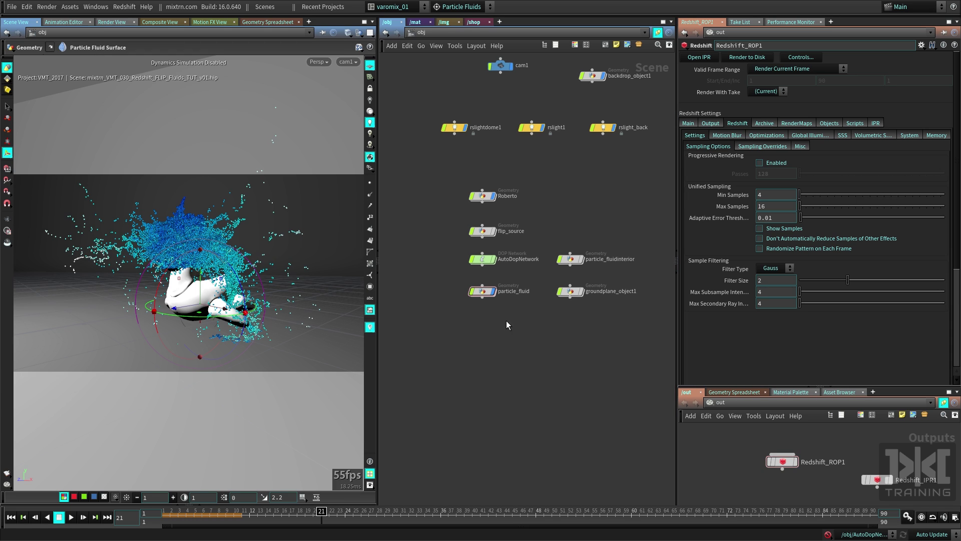
Inside particle_fluid, set the render flag on the RENDER null and frame its surfacing nodes
{"action": "left_click", "coordinate": [482, 293]}
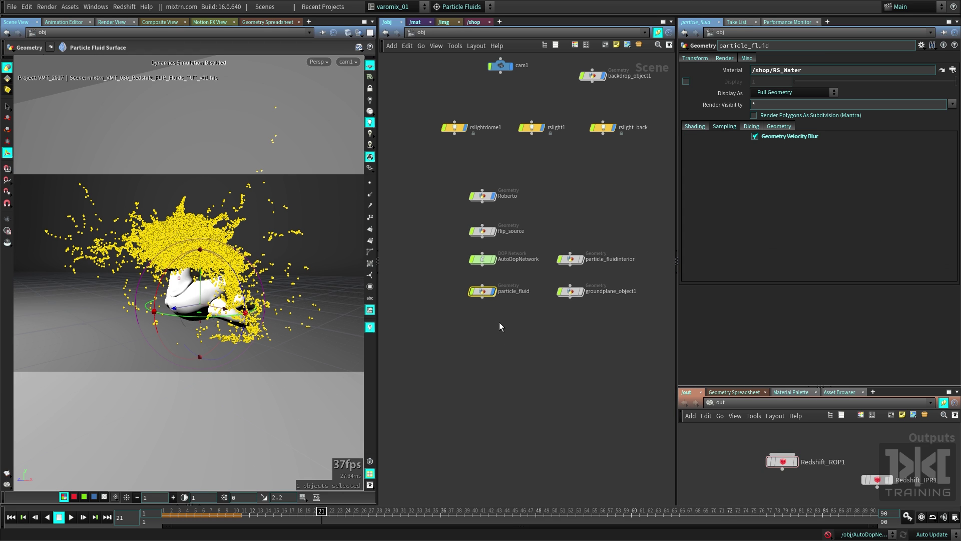
{"action": "double_click", "coordinate": [482, 292]}
{"action": "middle_click_drag", "start_coordinate": [589, 335], "coordinate": [606, 330]}
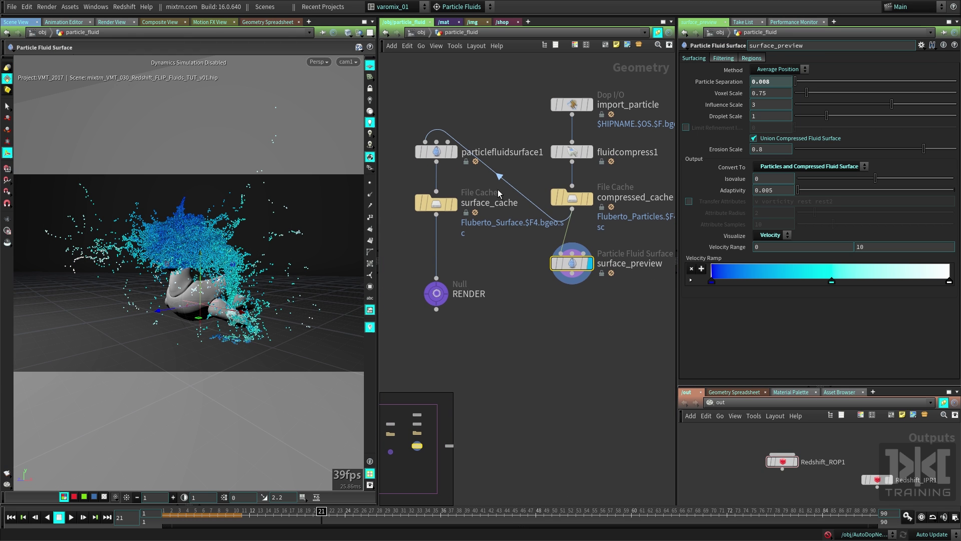
{"action": "mouse_move", "coordinate": [445, 294]}
{"action": "left_click", "coordinate": [445, 294], "text": "ctrl"}
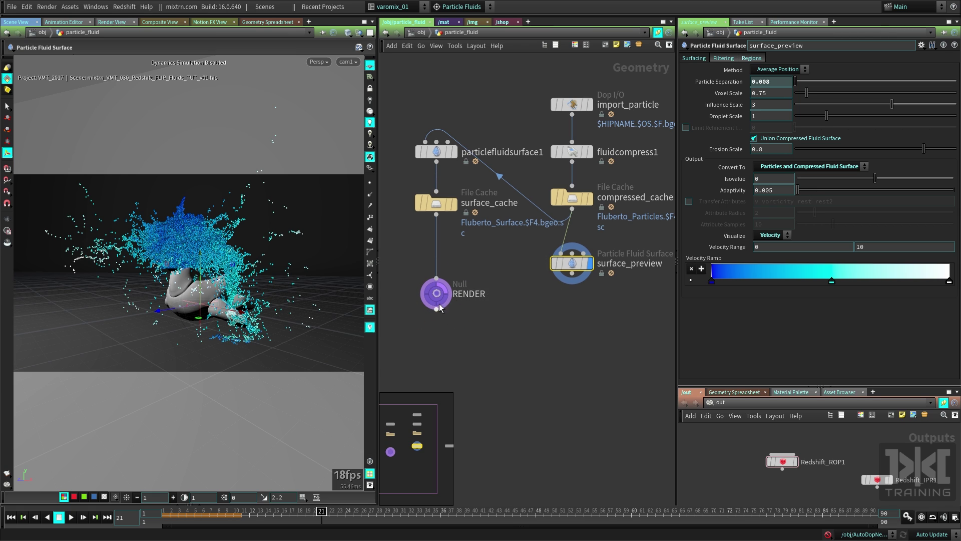
{"action": "middle_click_drag", "start_coordinate": [582, 323], "coordinate": [508, 322]}
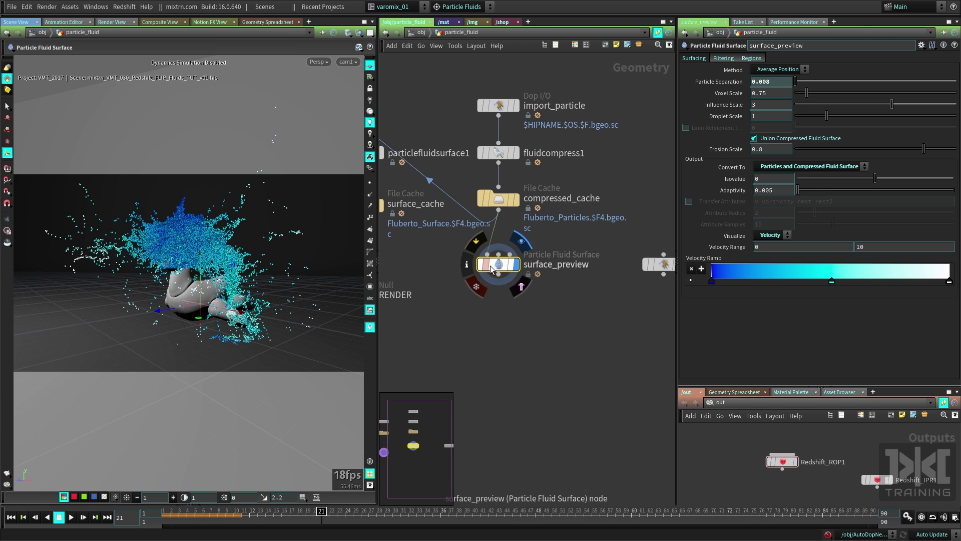
{"action": "left_click_drag", "start_coordinate": [498, 264], "coordinate": [508, 264]}
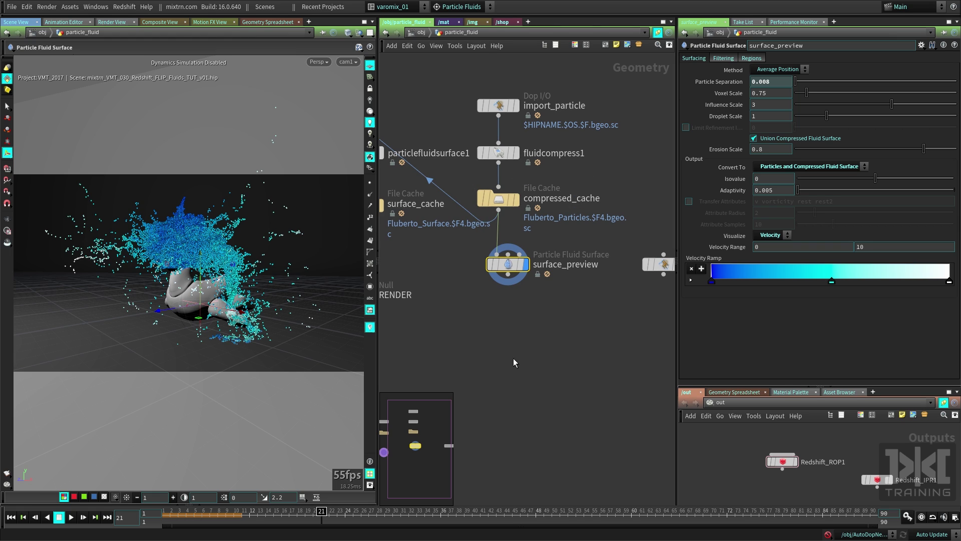
{"action": "middle_click_drag", "start_coordinate": [515, 361], "coordinate": [593, 353]}
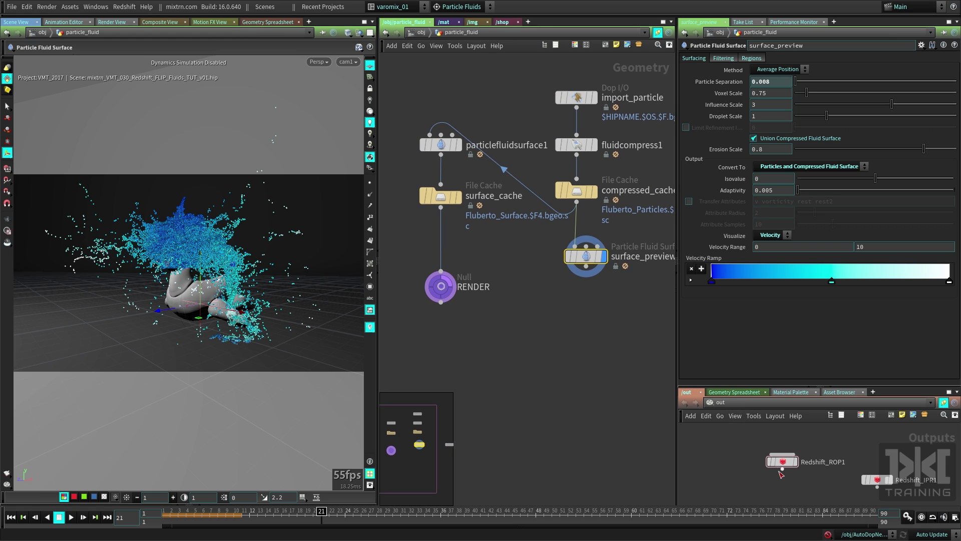
Review Redshift_ROP1's IPR, main, Output, sampling and motion blur settings
{"action": "left_click", "coordinate": [801, 467]}
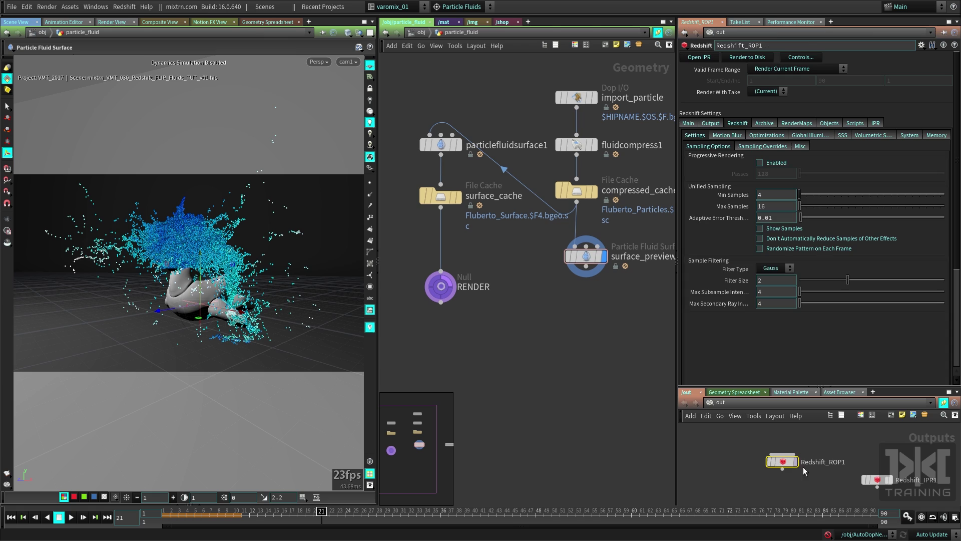
{"action": "left_click", "coordinate": [875, 124]}
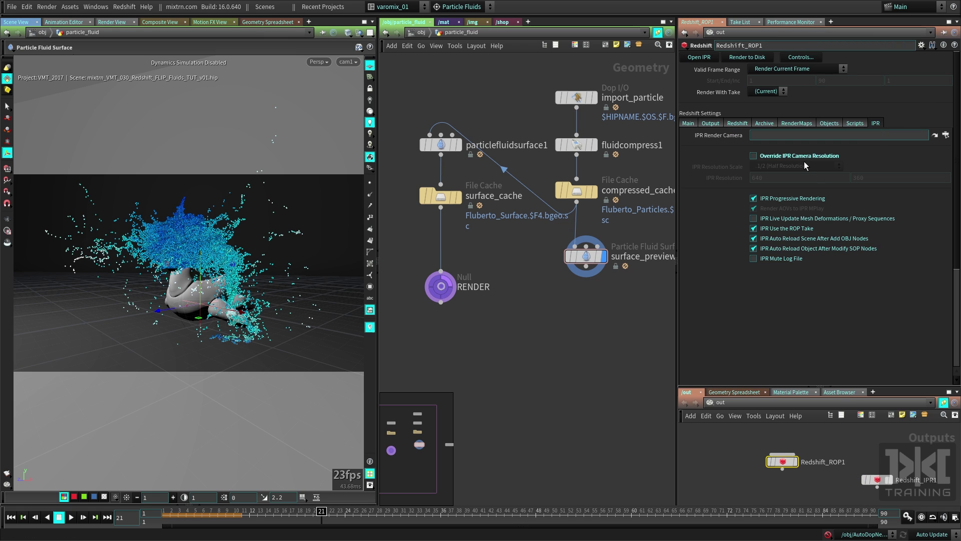
{"action": "left_click", "coordinate": [688, 124]}
{"action": "left_click", "coordinate": [711, 124]}
{"action": "left_click", "coordinate": [736, 124]}
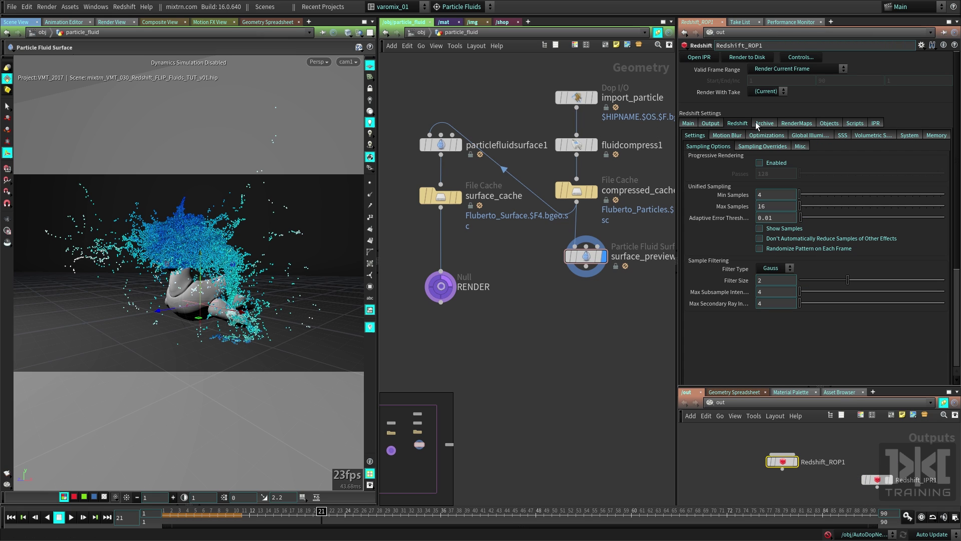
{"action": "left_click", "coordinate": [727, 135]}
{"action": "left_click", "coordinate": [766, 146]}
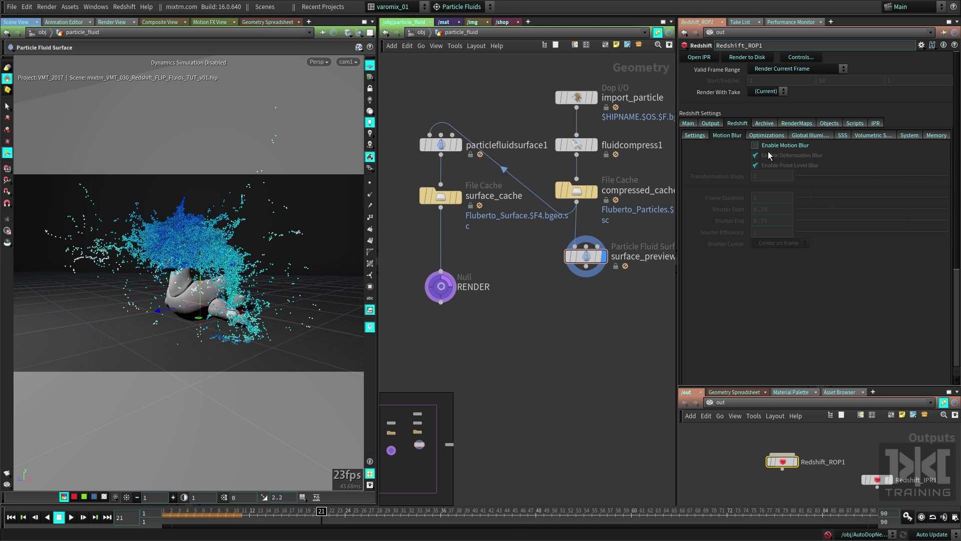
Check the optimization, GI, SSS, volumetric and system settings, then start the Redshift IPR
{"action": "left_click", "coordinate": [767, 135]}
{"action": "left_click", "coordinate": [801, 135]}
{"action": "left_click", "coordinate": [843, 135]}
{"action": "left_click", "coordinate": [873, 135]}
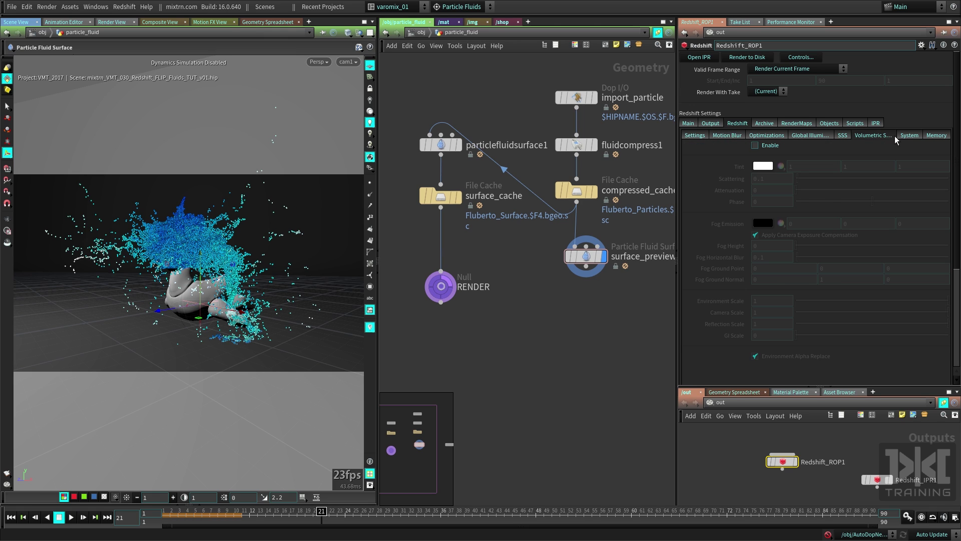
{"action": "left_click", "coordinate": [909, 135]}
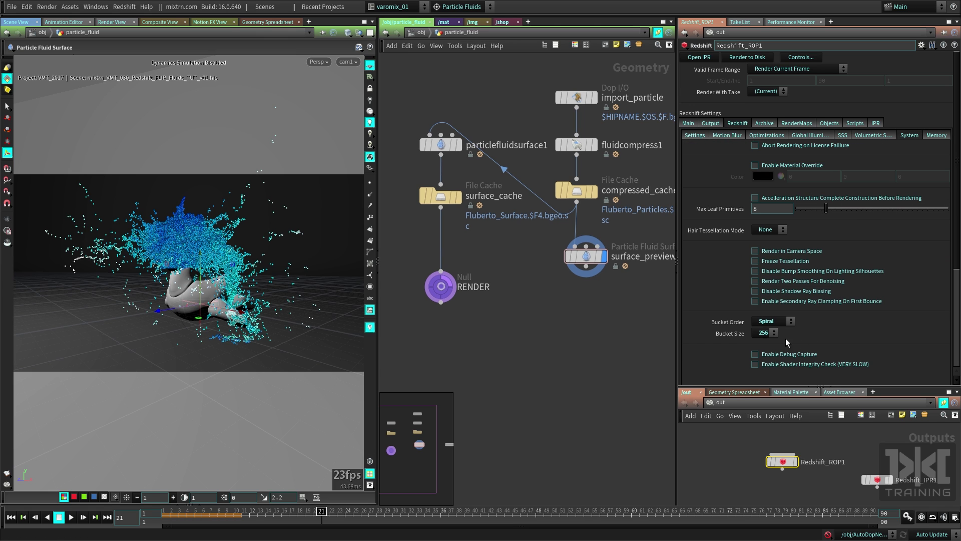
{"action": "left_click", "coordinate": [695, 135]}
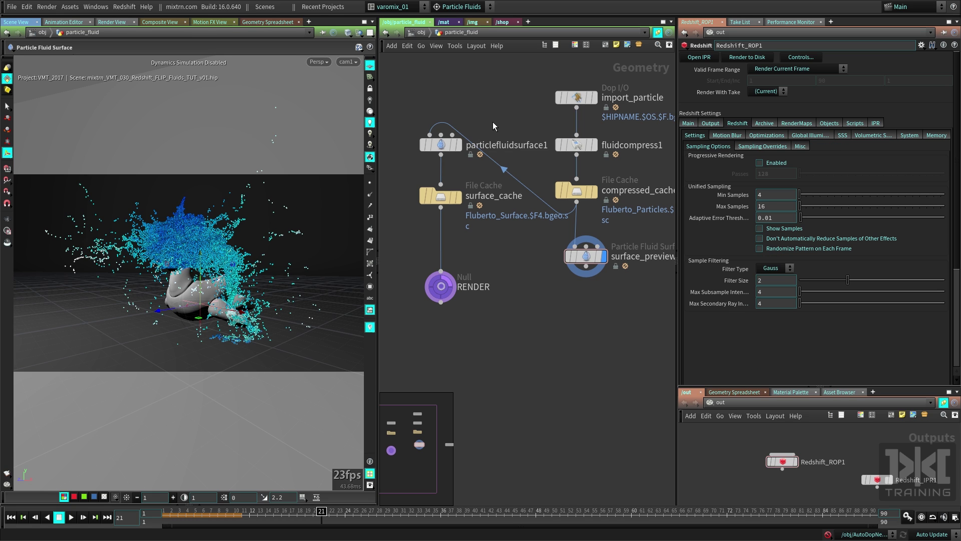
{"action": "left_click", "coordinate": [112, 22]}
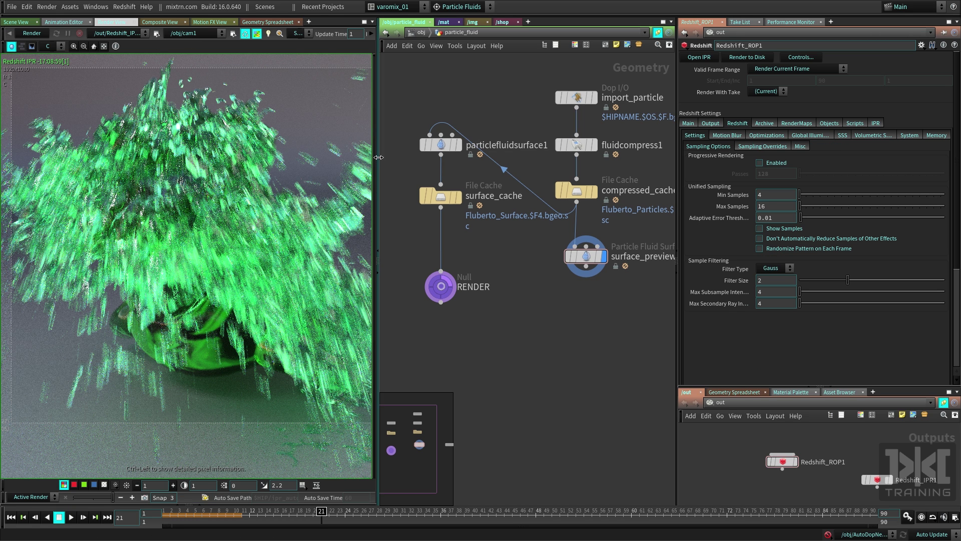
Widen the Render View until the green fluid IPR reaches 100%, then return to Scene View
{"action": "left_click_drag", "start_coordinate": [377, 155], "coordinate": [471, 155]}
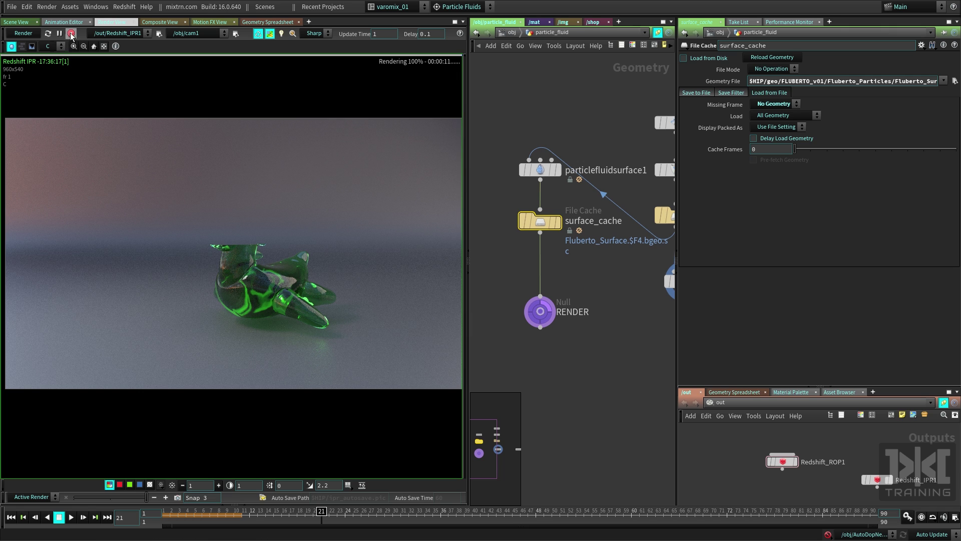
{"action": "left_click", "coordinate": [16, 22]}
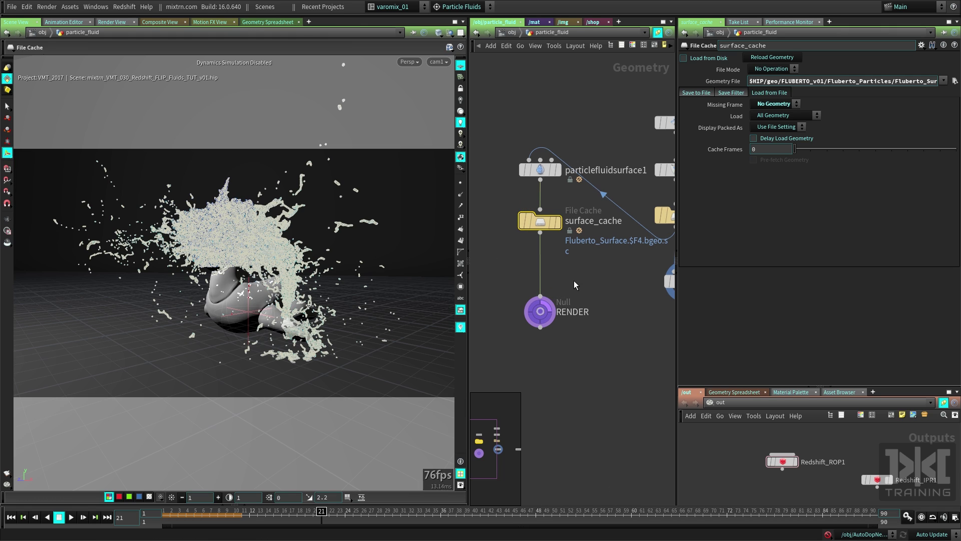
Widen the network pane and inspect import_particle, compressed_cache and surface_preview in the viewport
{"action": "left_click_drag", "start_coordinate": [677, 359], "coordinate": [734, 359]}
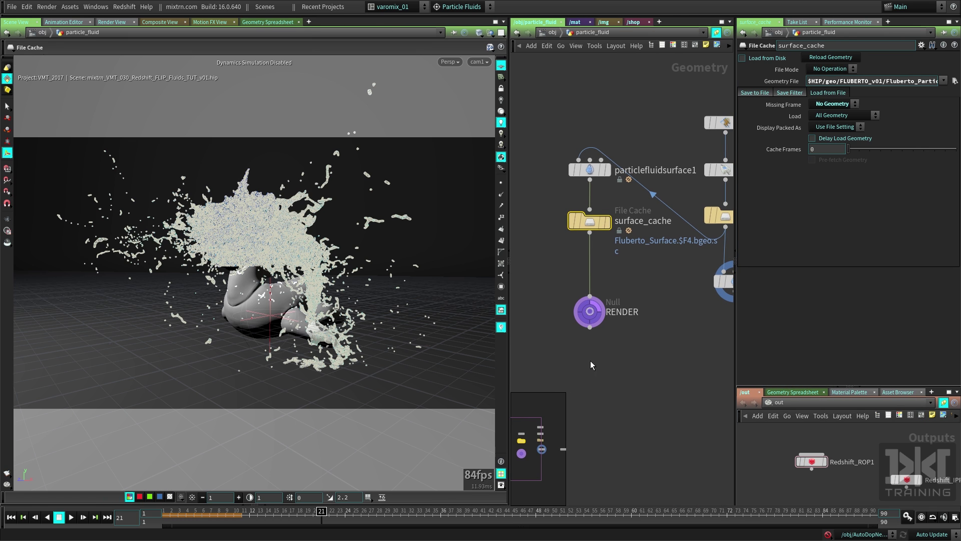
{"action": "left_click_drag", "start_coordinate": [510, 369], "coordinate": [431, 369]}
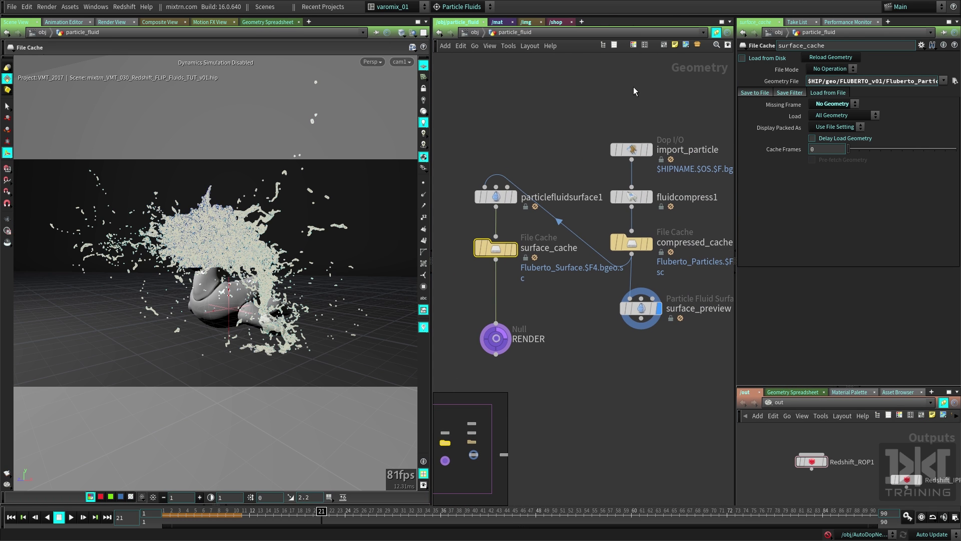
{"action": "left_click", "coordinate": [644, 152]}
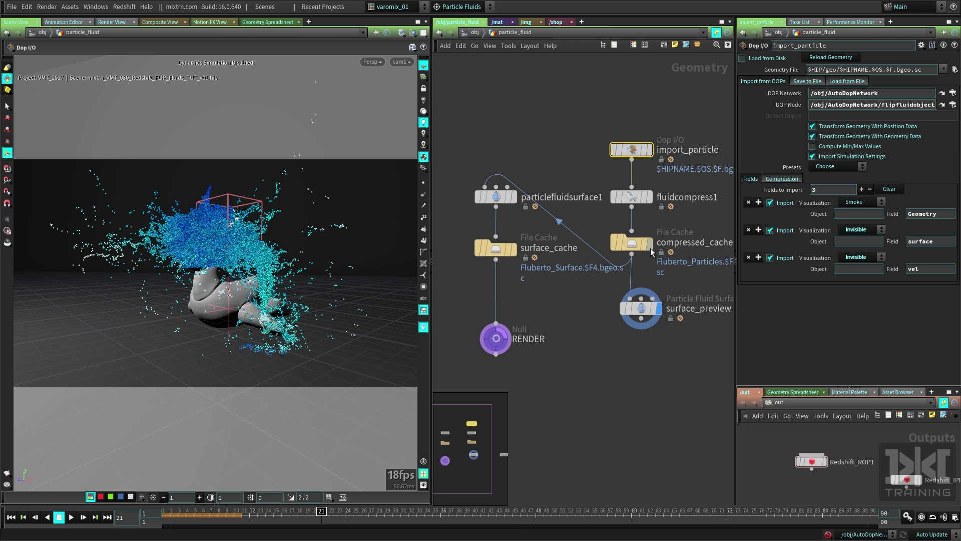
{"action": "left_click", "coordinate": [641, 249]}
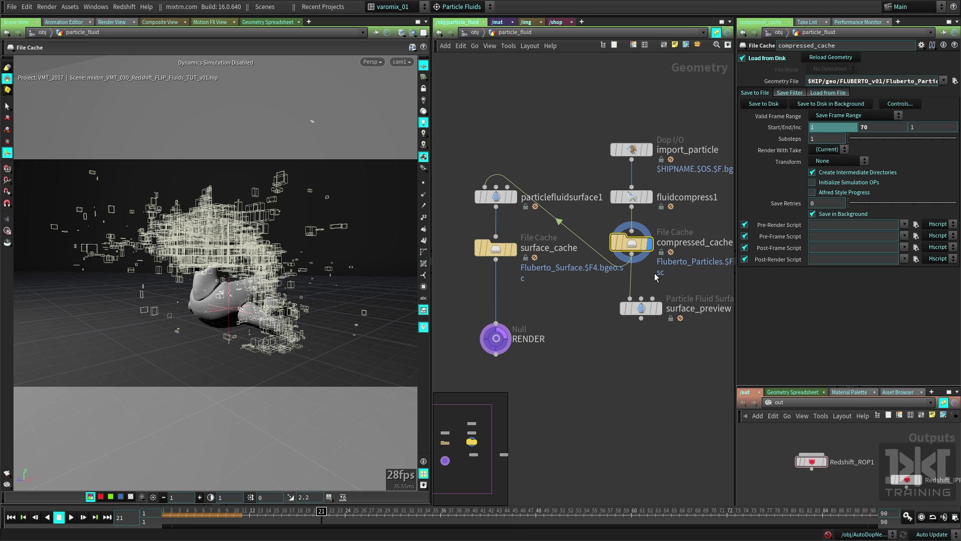
{"action": "middle_click_drag", "start_coordinate": [597, 356], "coordinate": [569, 304]}
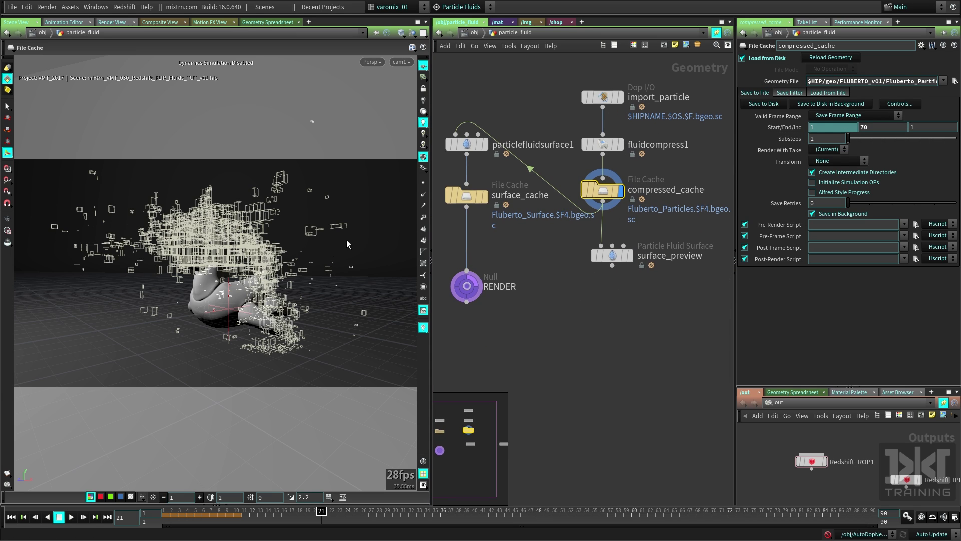
{"action": "left_click", "coordinate": [614, 261]}
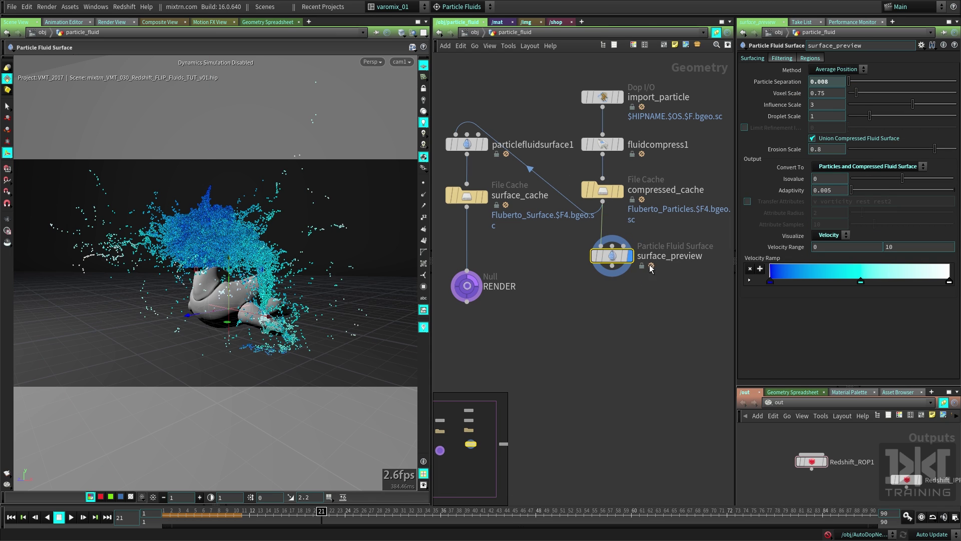
{"action": "middle_click_drag", "start_coordinate": [590, 315], "coordinate": [632, 345]}
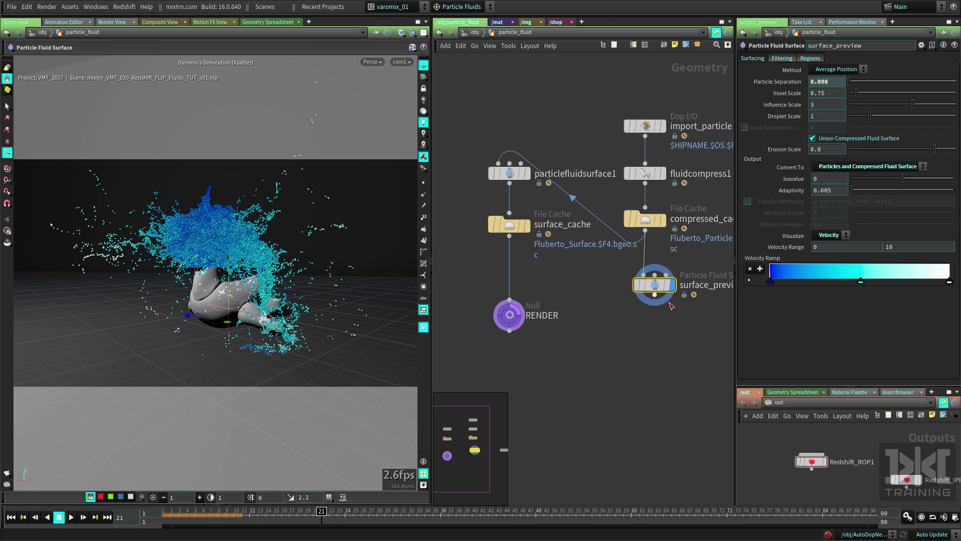
Display particlefluidsurface1's meshed surface, place it near the file cache, and show its Surfacing parameters
{"action": "left_click", "coordinate": [508, 175]}
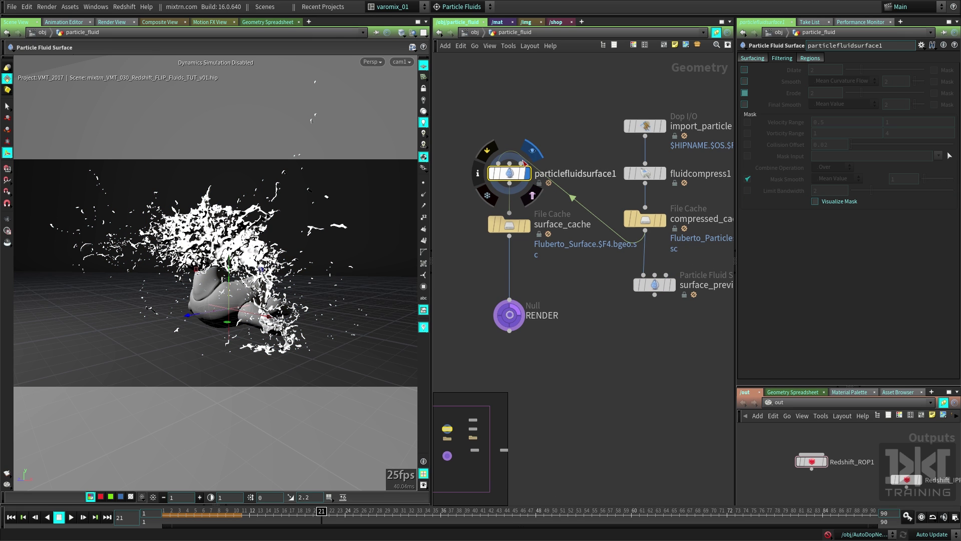
{"action": "middle_click_drag", "start_coordinate": [502, 193], "coordinate": [705, 142]}
{"action": "scroll", "coordinate": [576, 152], "scroll_direction": "up", "scroll_amount": 5}
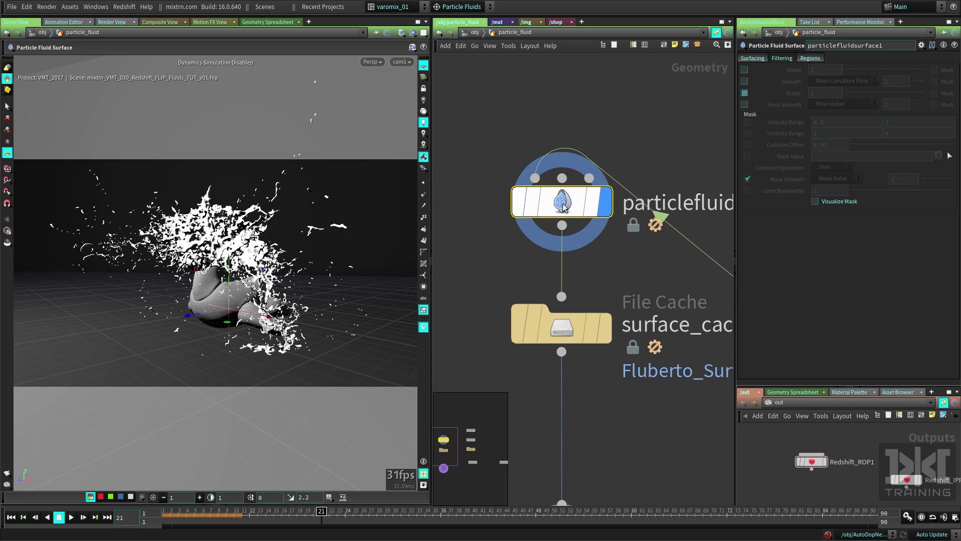
{"action": "mouse_move", "coordinate": [559, 213]}
{"action": "left_click_drag", "start_coordinate": [559, 212], "coordinate": [557, 229]}
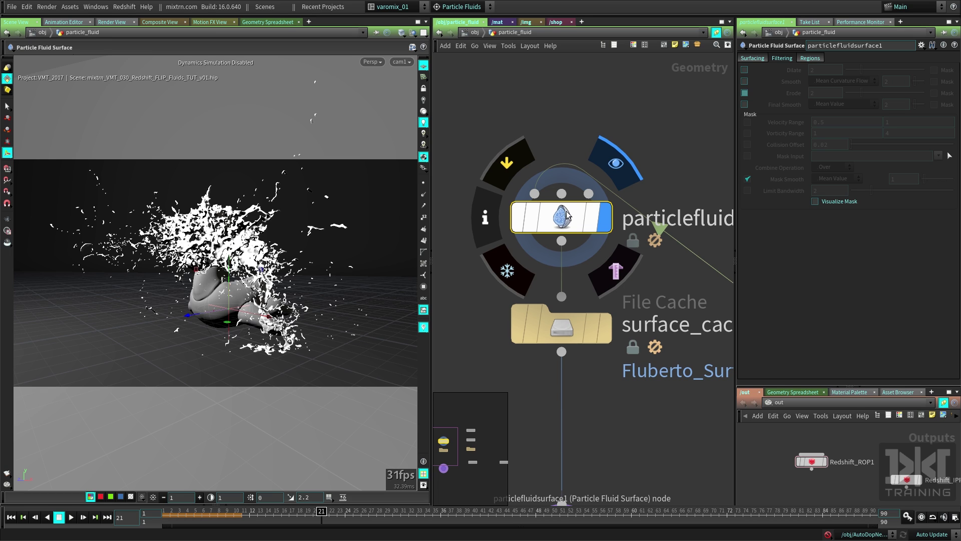
{"action": "left_click", "coordinate": [753, 58]}
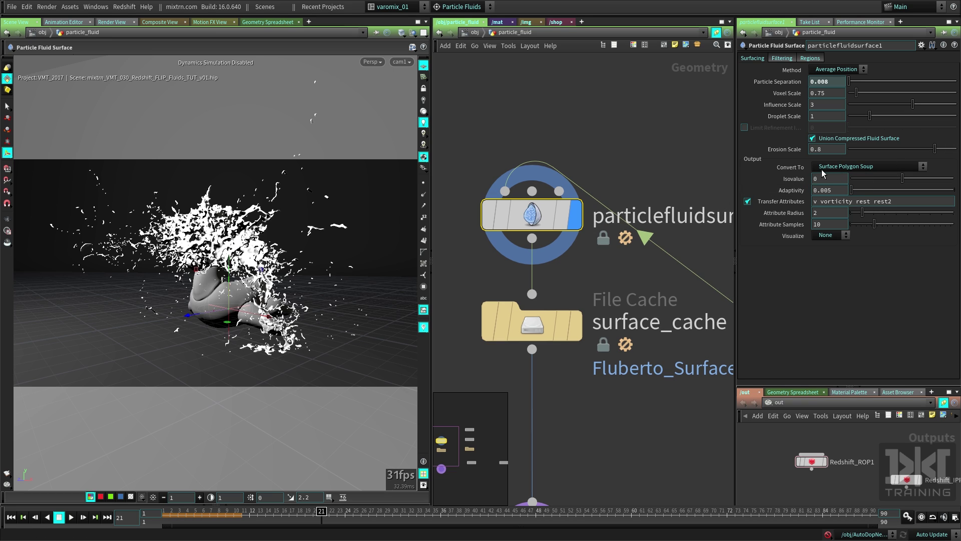
Set particlefluidsurface1's Convert To option to Surface Polygons and bring the RENDER null into view
{"action": "mouse_move", "coordinate": [798, 180]}
{"action": "left_click", "coordinate": [890, 166]}
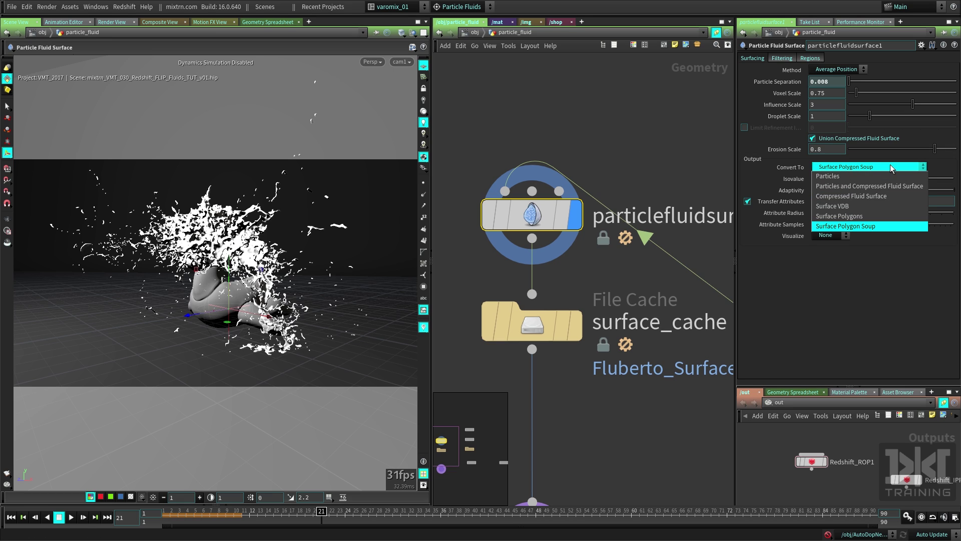
{"action": "left_click", "coordinate": [869, 217]}
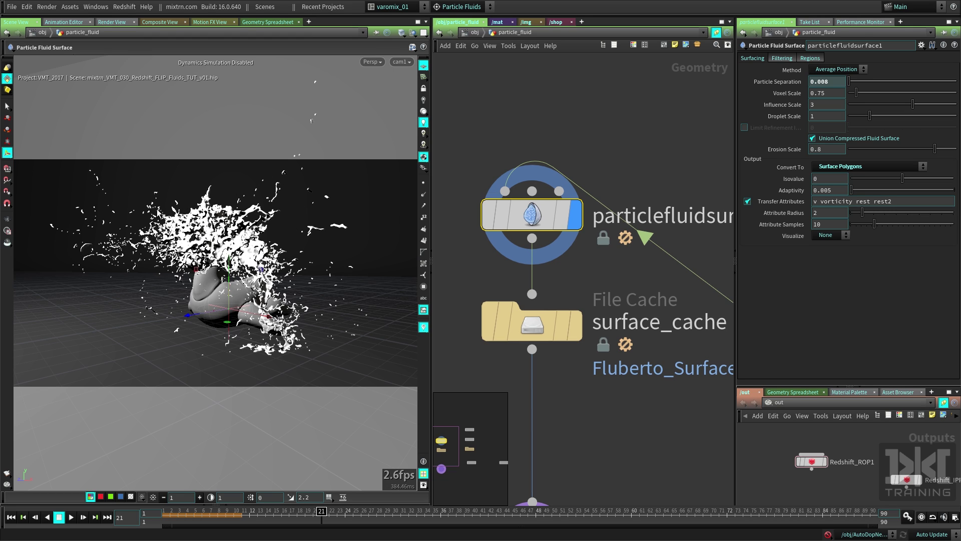
{"action": "mouse_move", "coordinate": [634, 191]}
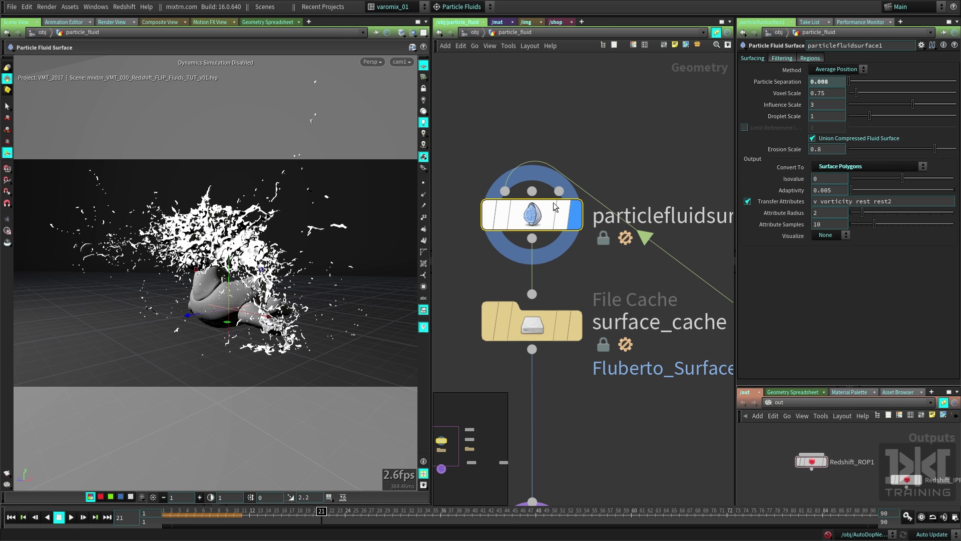
{"action": "middle_click_drag", "start_coordinate": [598, 402], "coordinate": [601, 349]}
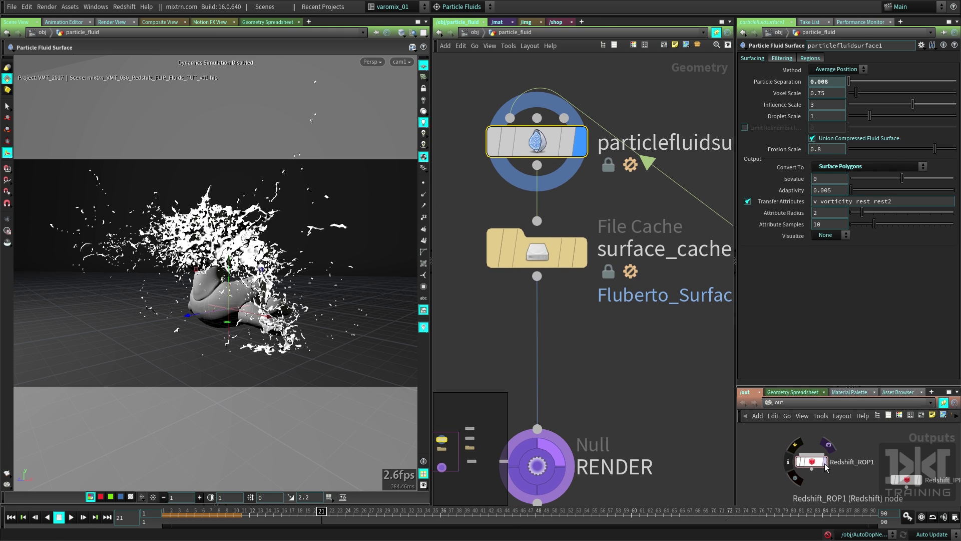
Start the Redshift IPR, move surface_cache and particlefluidsurface1 down, and select Redshift_ROP1
{"action": "left_click", "coordinate": [115, 23]}
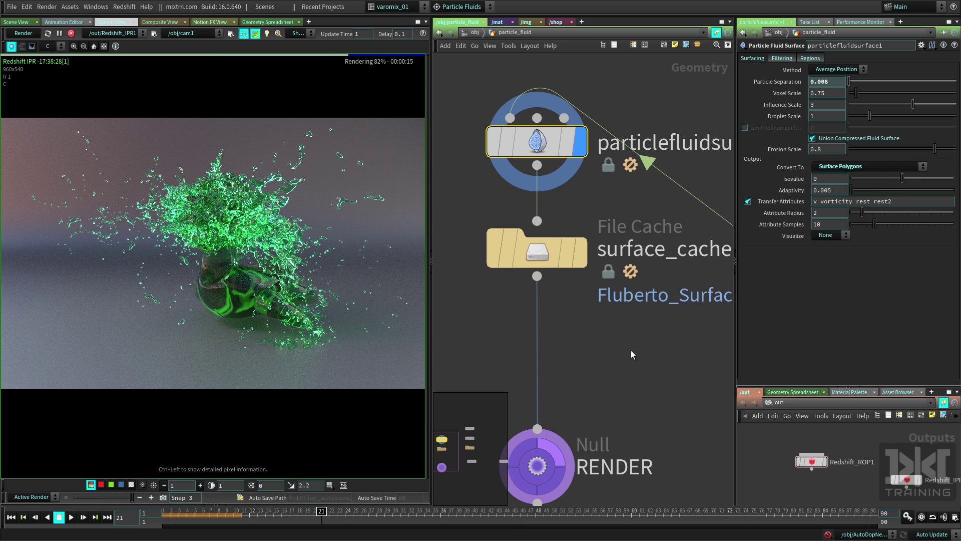
{"action": "left_click", "coordinate": [632, 386]}
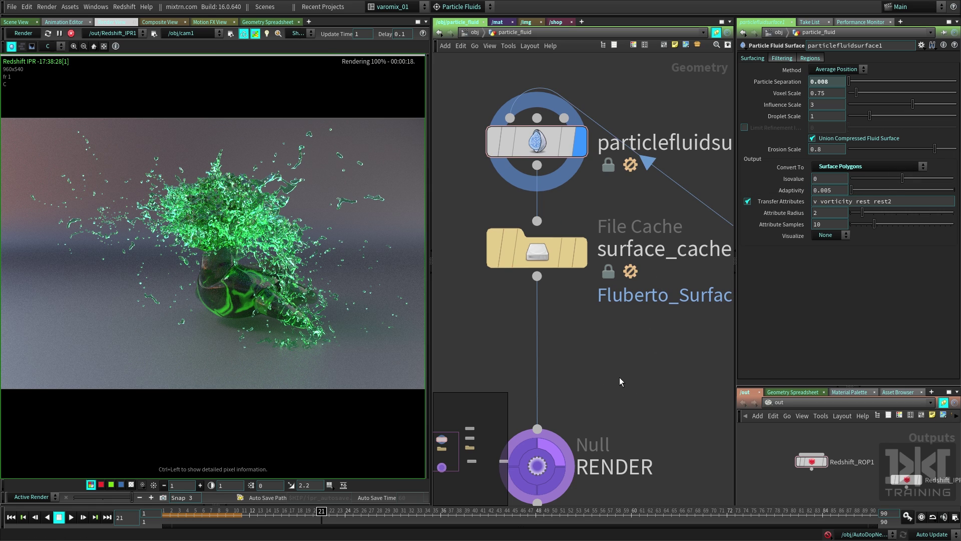
{"action": "middle_click_drag", "start_coordinate": [597, 363], "coordinate": [601, 323]}
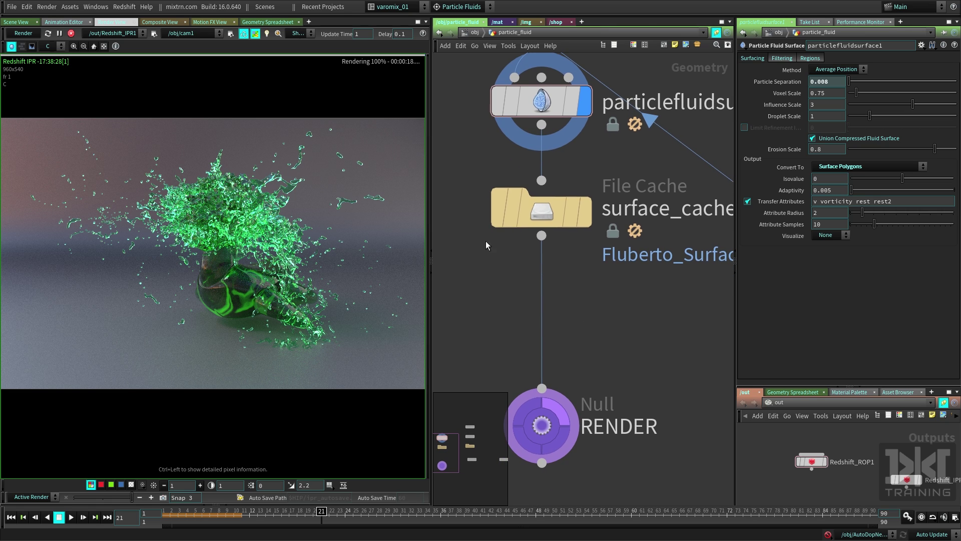
{"action": "mouse_move", "coordinate": [529, 113]}
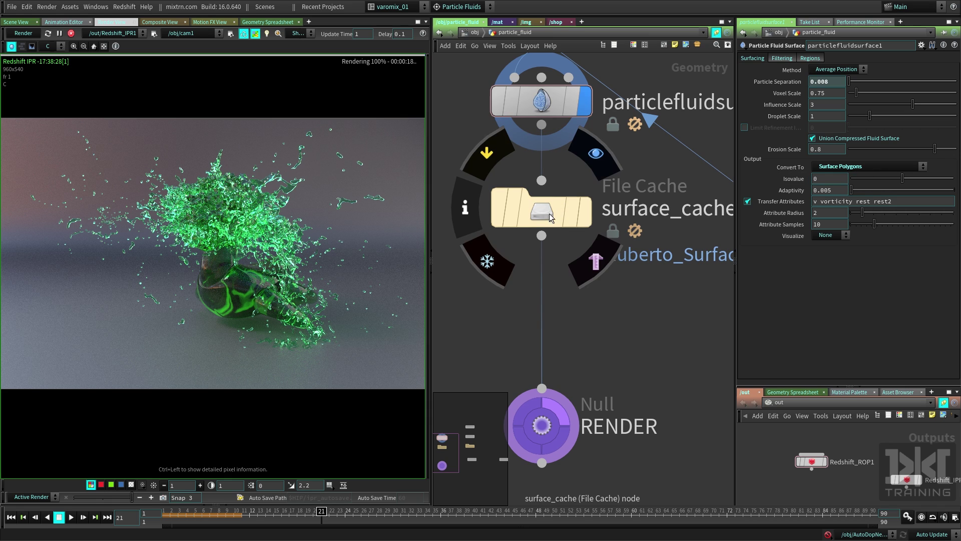
{"action": "left_click_drag", "start_coordinate": [539, 212], "coordinate": [539, 239]}
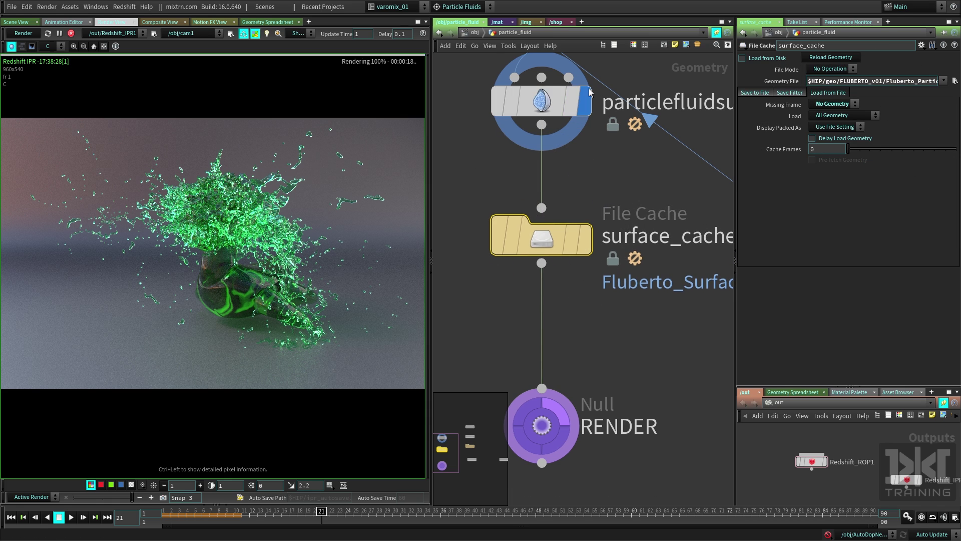
{"action": "left_click_drag", "start_coordinate": [571, 111], "coordinate": [573, 132]}
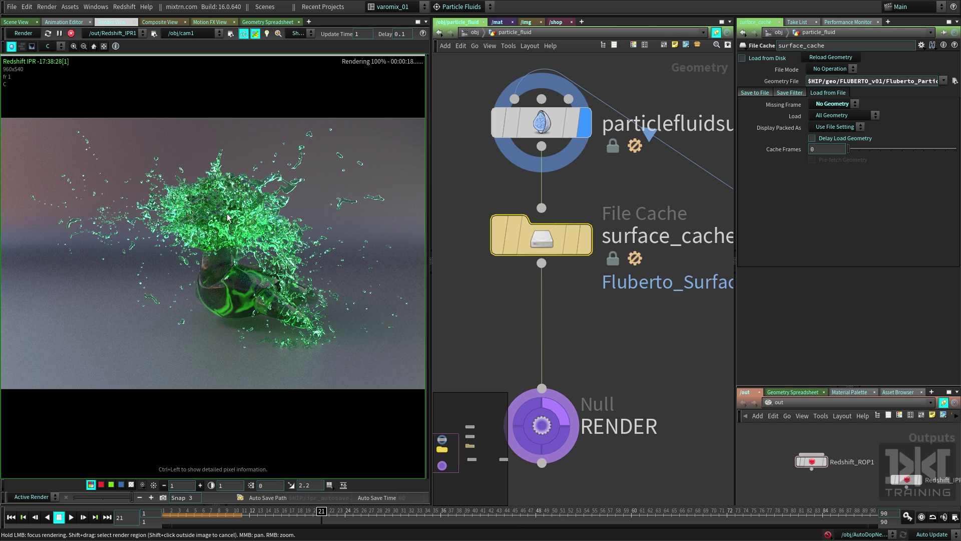
{"action": "left_click_drag", "start_coordinate": [812, 458], "coordinate": [816, 459]}
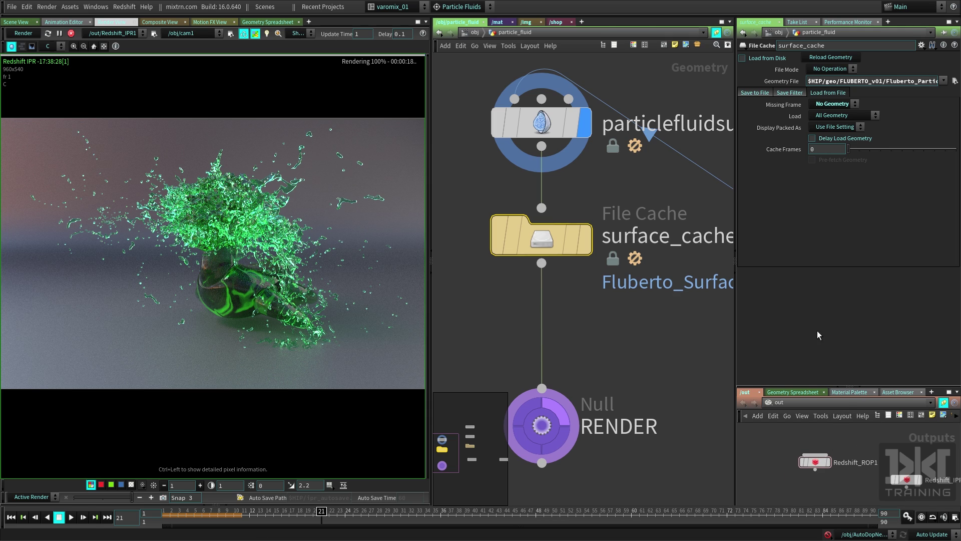
{"action": "left_click", "coordinate": [813, 461]}
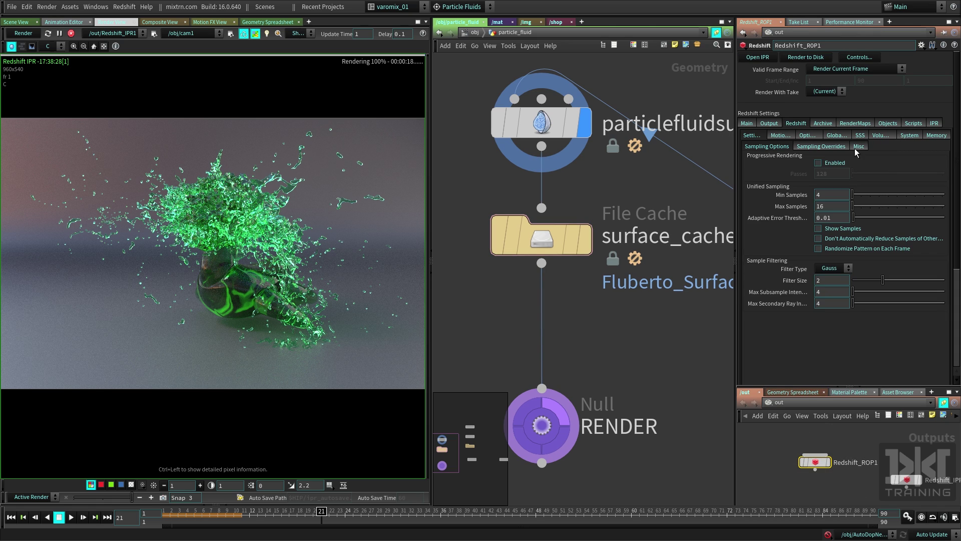
Check the ROP's motion blur settings, snapshot the current render, and go up to /obj
{"action": "left_click", "coordinate": [780, 141]}
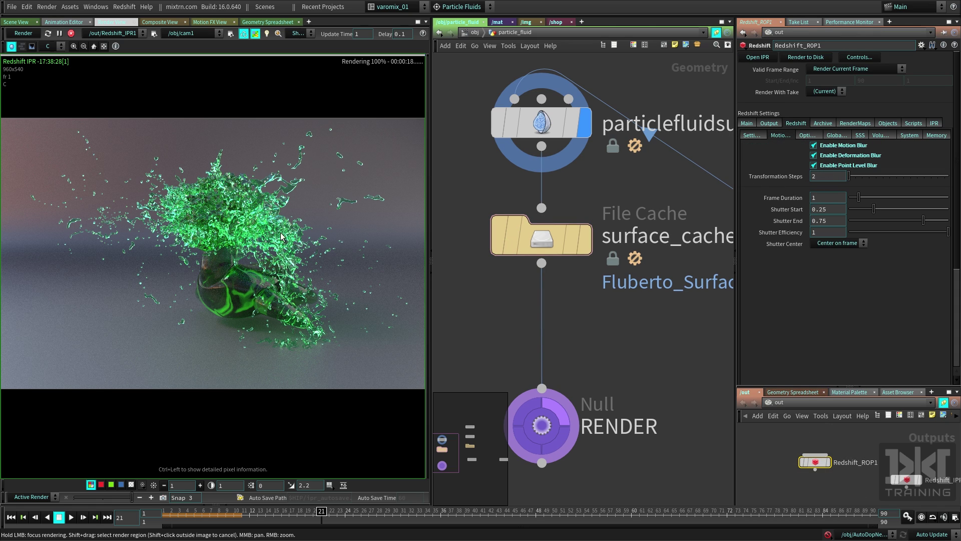
{"action": "left_click", "coordinate": [23, 33]}
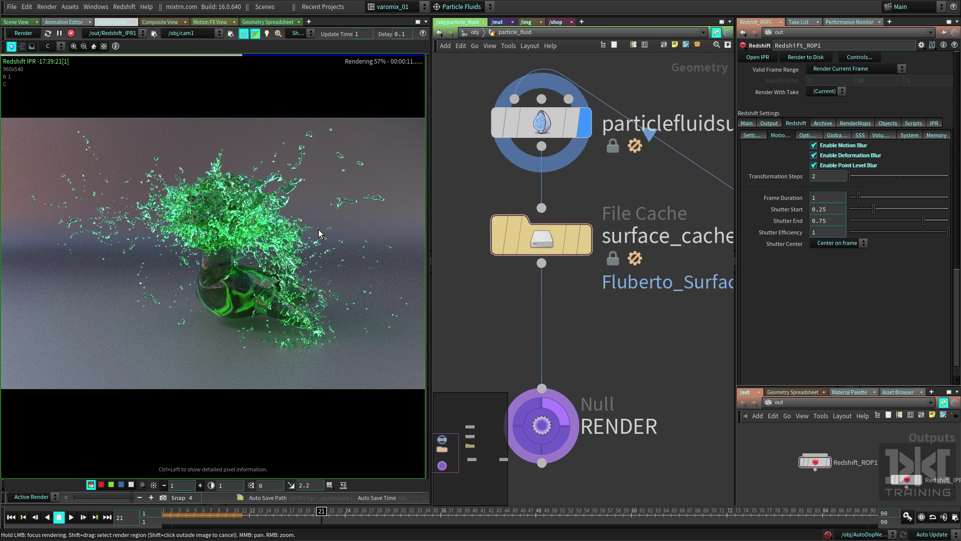
{"action": "left_click", "coordinate": [164, 498]}
{"action": "mouse_move", "coordinate": [540, 129]}
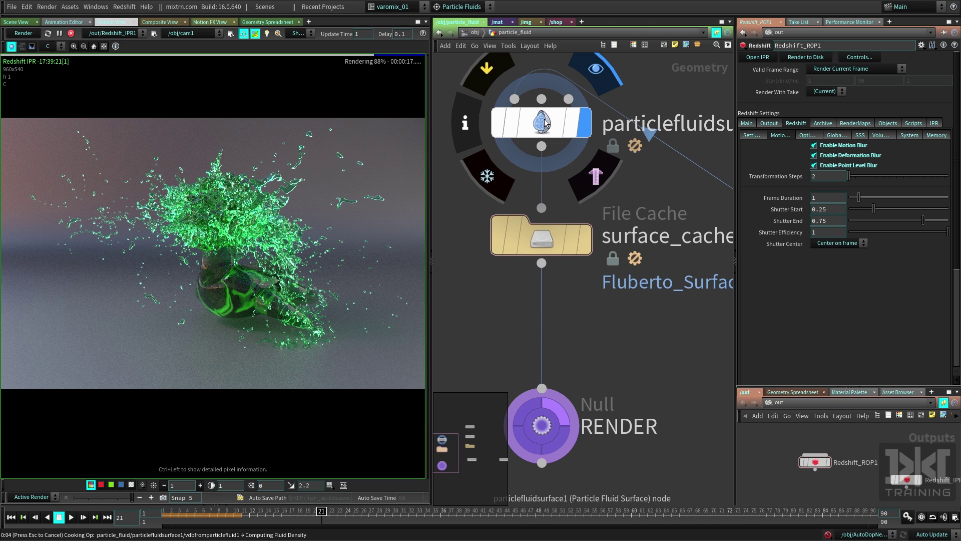
{"action": "middle_click_drag", "start_coordinate": [547, 122], "coordinate": [608, 128]}
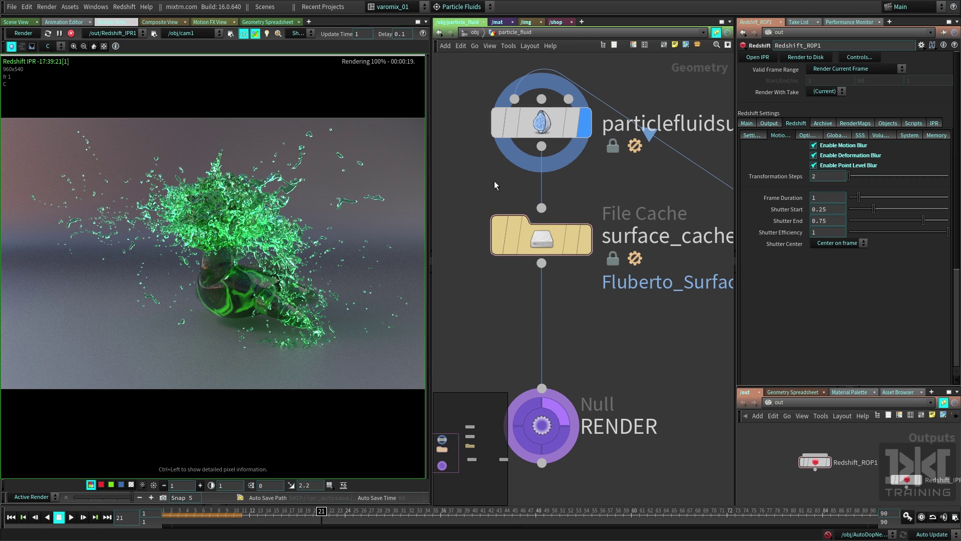
{"action": "left_click", "coordinate": [474, 32]}
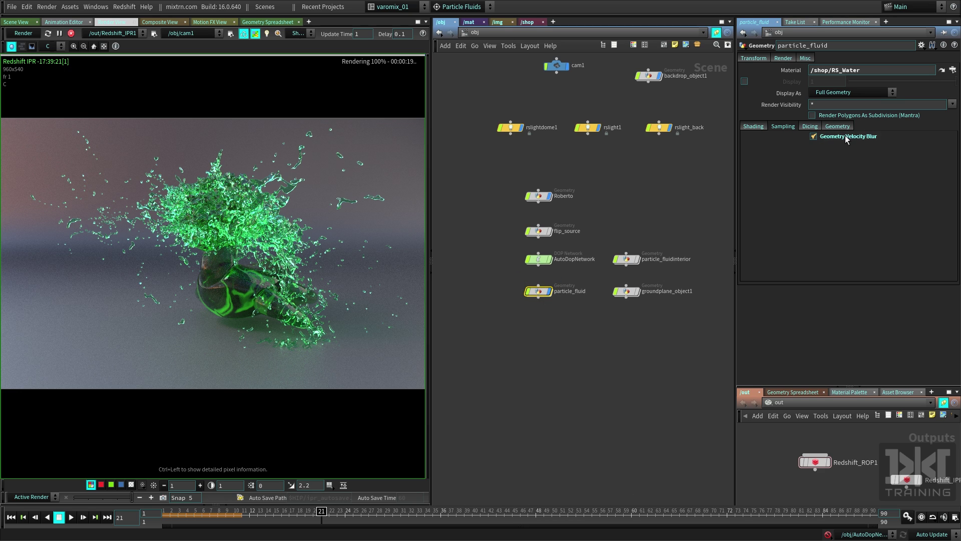
Add Redshift OBJ parameters to particle_fluid using the ObjParms tool from the Redshift shelf
{"action": "left_click_drag", "start_coordinate": [540, 291], "coordinate": [539, 298]}
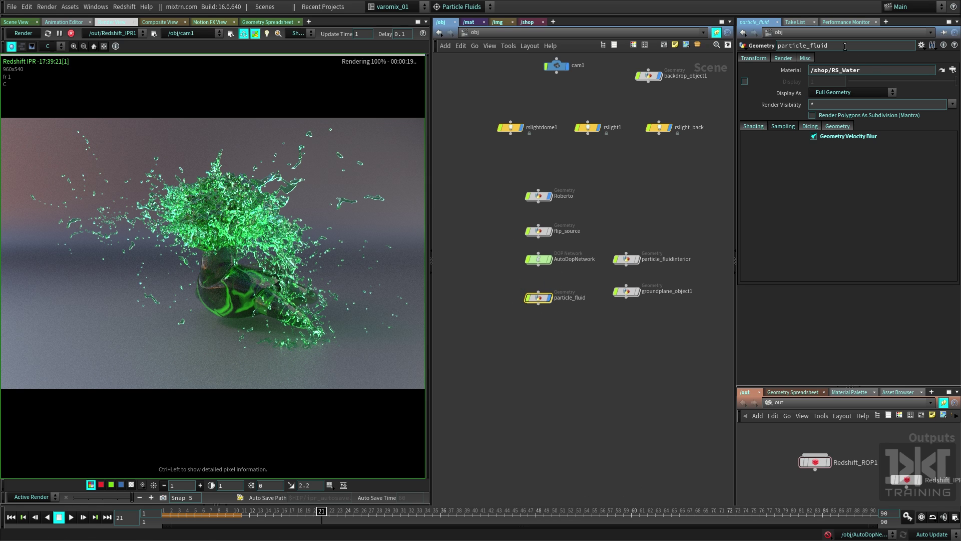
{"action": "scroll", "coordinate": [526, 325], "scroll_direction": "up", "scroll_amount": 3}
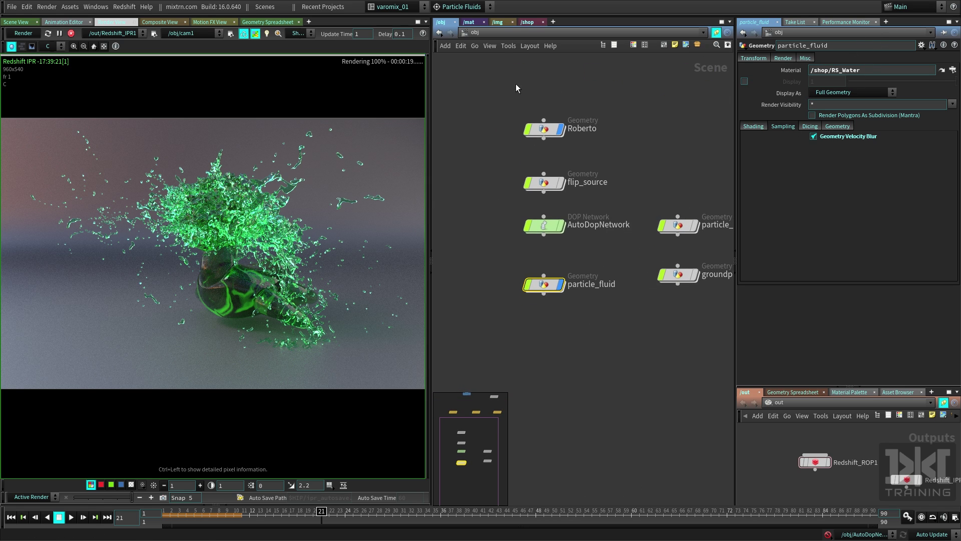
{"action": "left_click", "coordinate": [363, 14]}
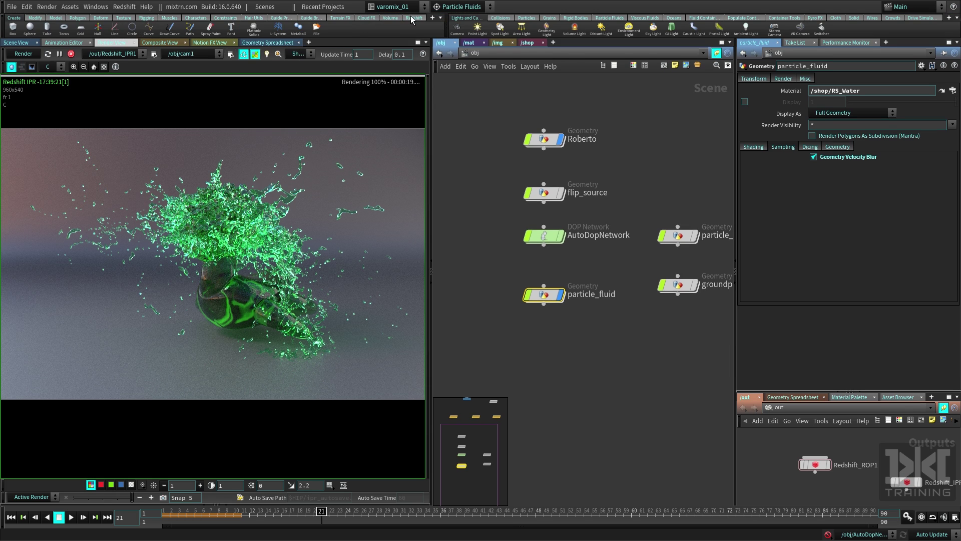
{"action": "left_click", "coordinate": [412, 18]}
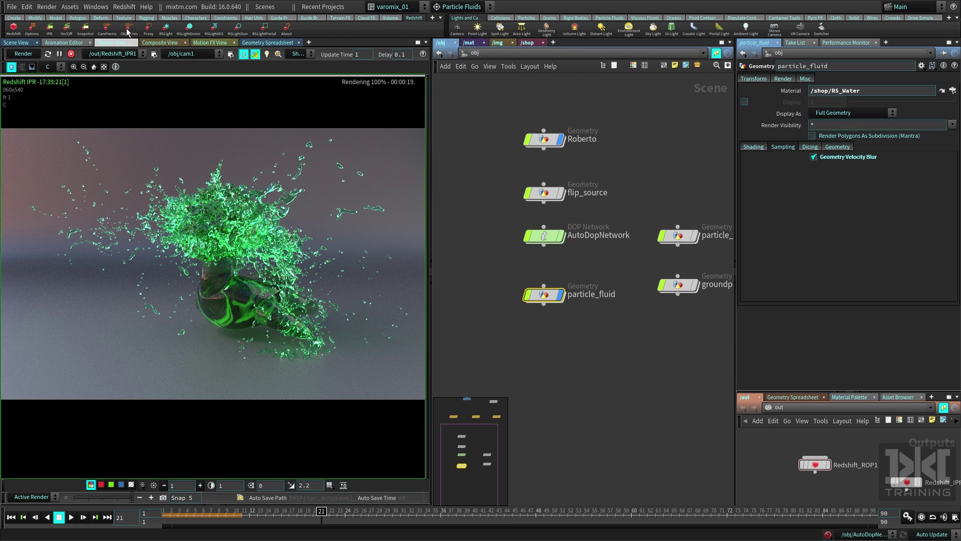
{"action": "left_click", "coordinate": [16, 43]}
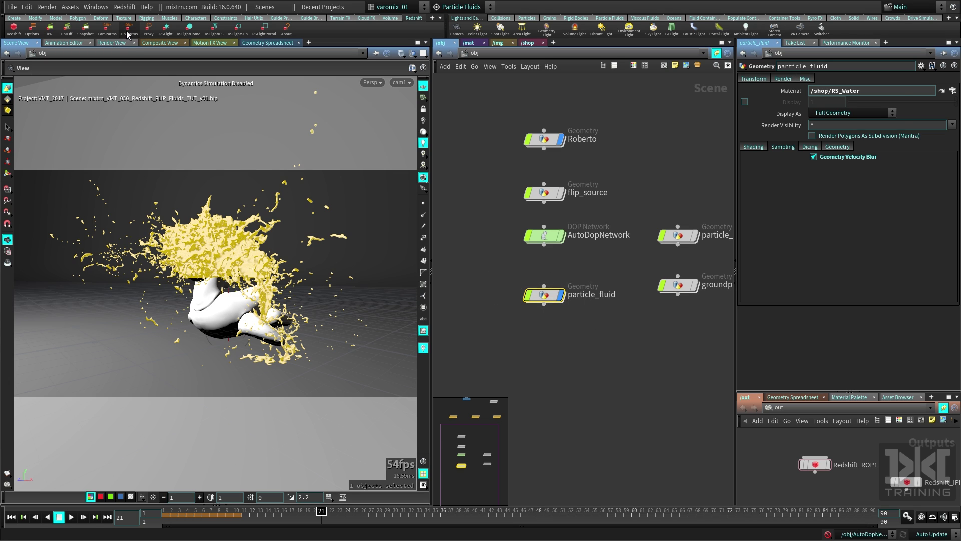
{"action": "left_click", "coordinate": [128, 32]}
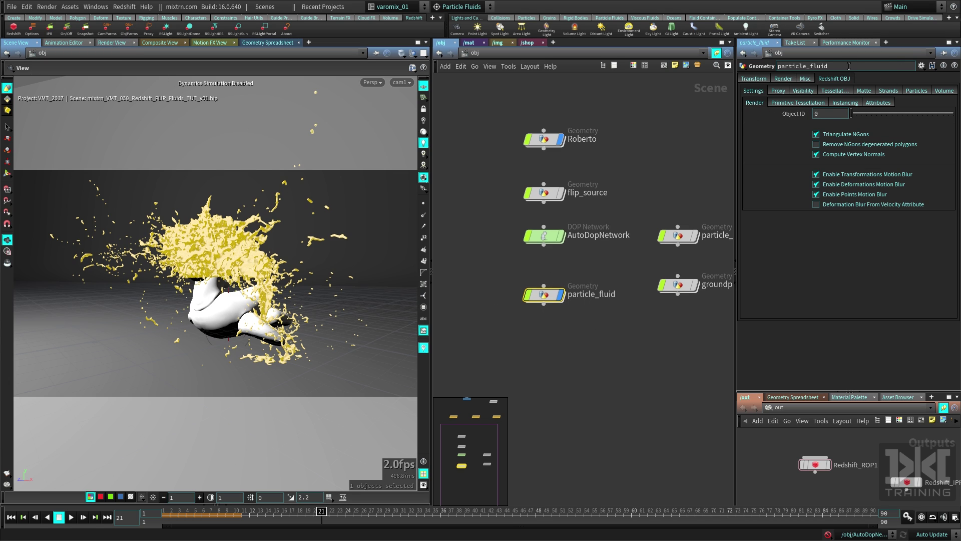
Turn on velocity-based deformation blur for particle_fluid and re-render the splash in Redshift IPR
{"action": "left_click", "coordinate": [857, 206]}
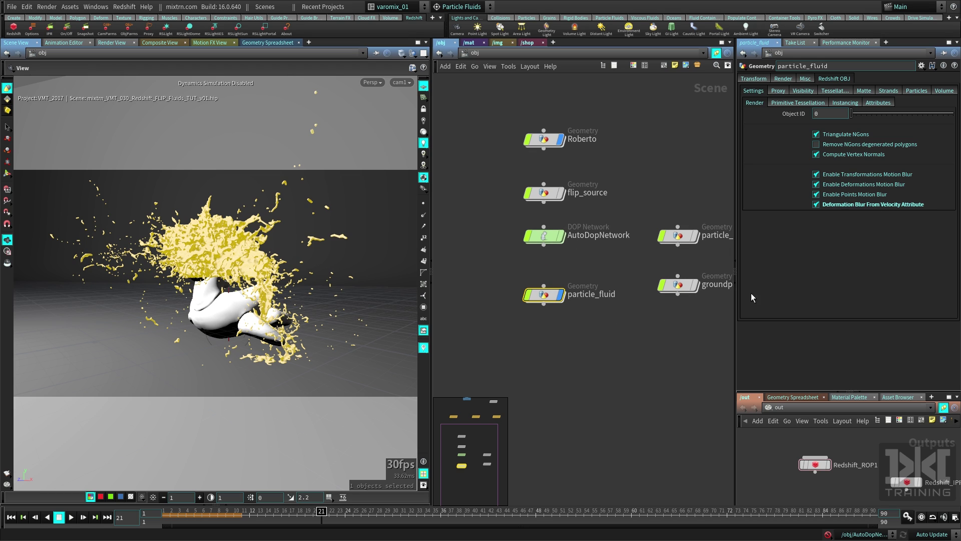
{"action": "left_click", "coordinate": [815, 464]}
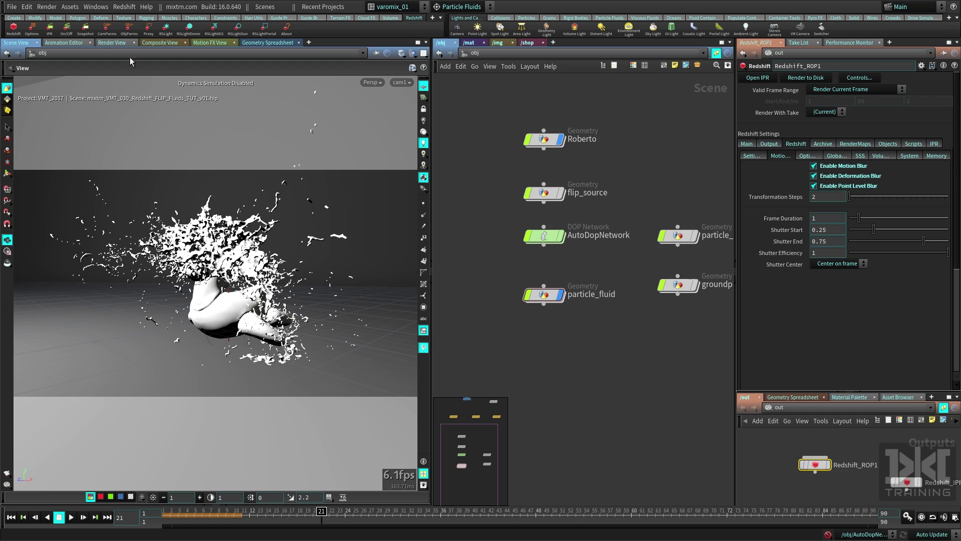
{"action": "left_click", "coordinate": [107, 43]}
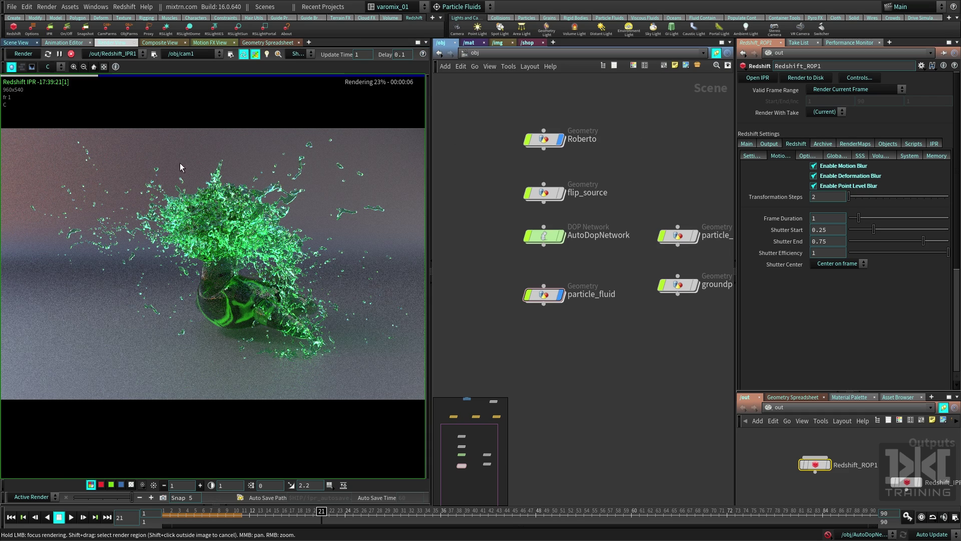
{"action": "left_click", "coordinate": [25, 55]}
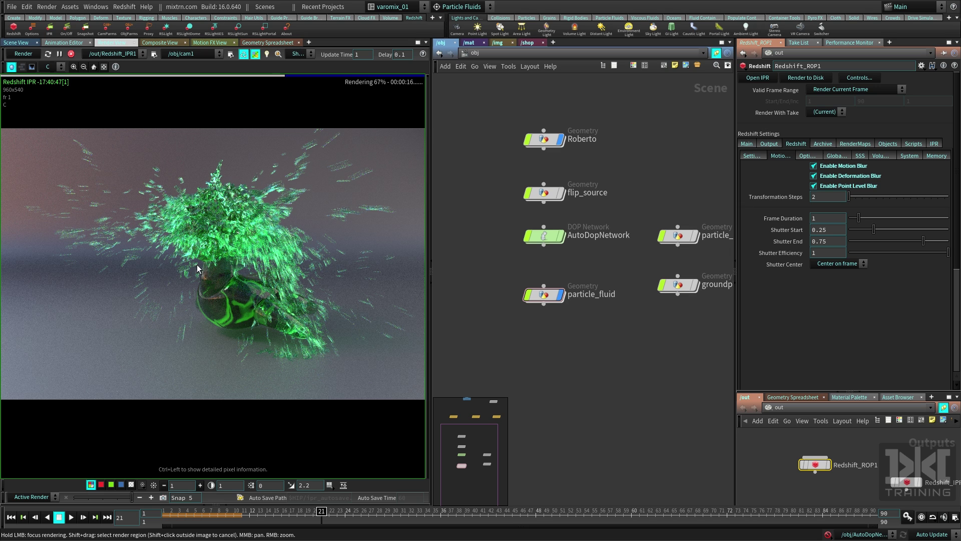
Inspect RS_Water's Water preset and its reflection, refraction and sub-surface settings, then return to /obj
{"action": "left_click", "coordinate": [526, 43]}
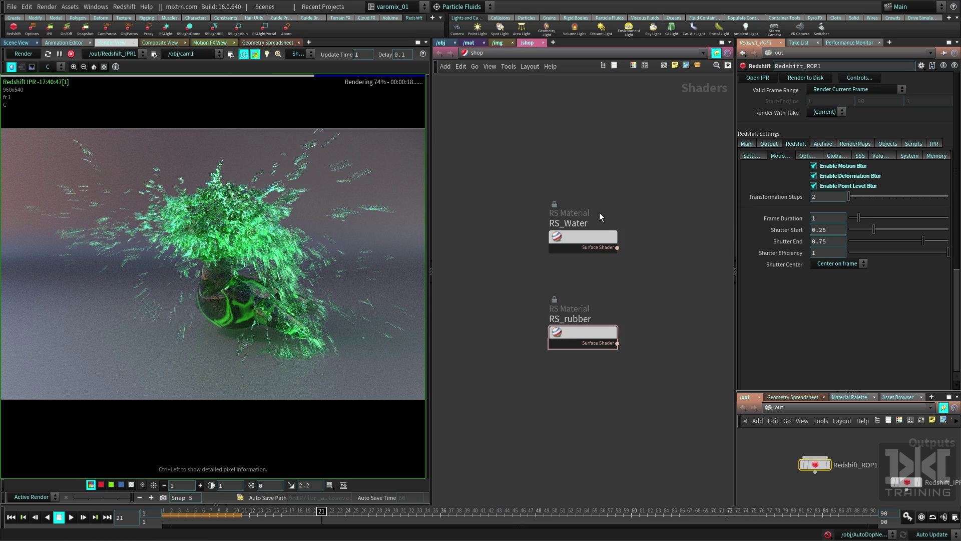
{"action": "left_click", "coordinate": [596, 239]}
{"action": "mouse_move", "coordinate": [548, 216]}
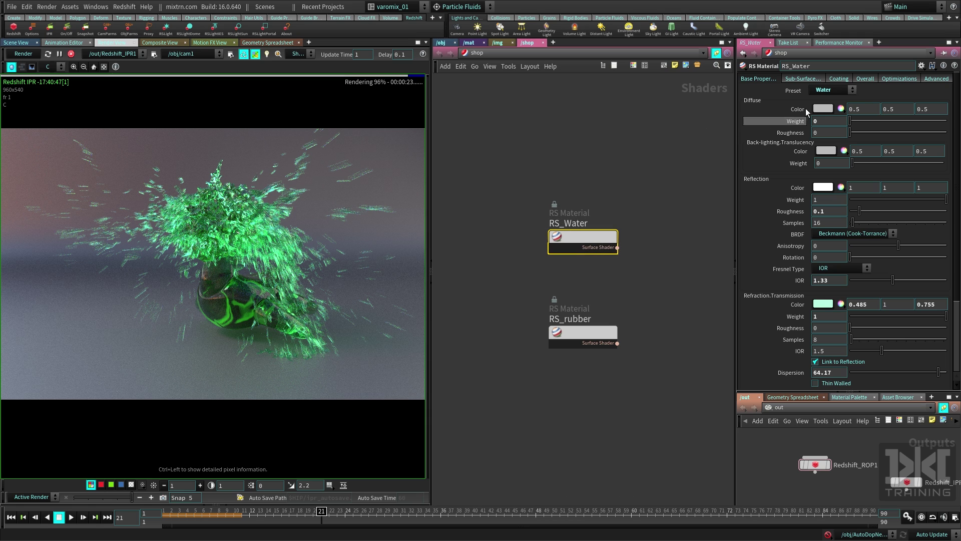
{"action": "left_click", "coordinate": [848, 90]}
{"action": "left_click", "coordinate": [753, 162]}
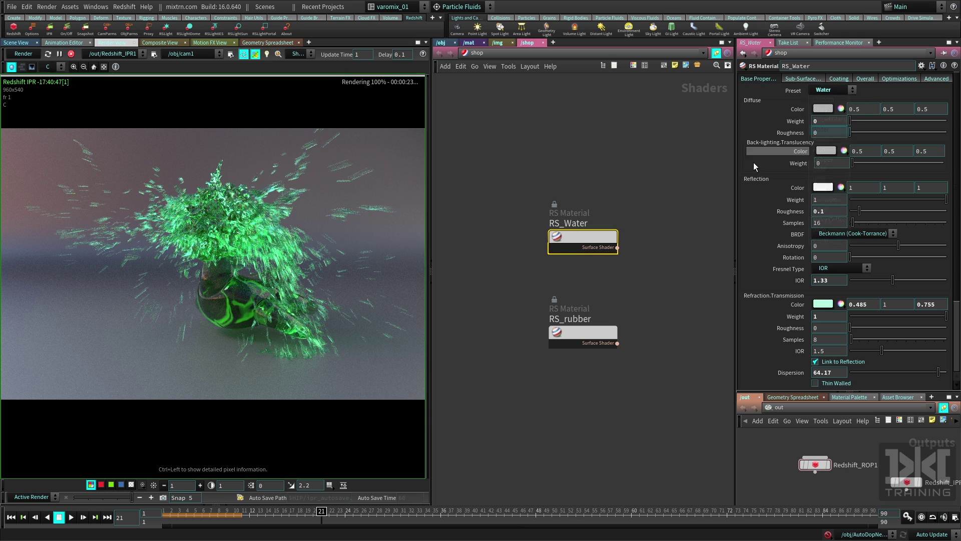
{"action": "scroll", "coordinate": [957, 289], "scroll_direction": "down", "scroll_amount": 4}
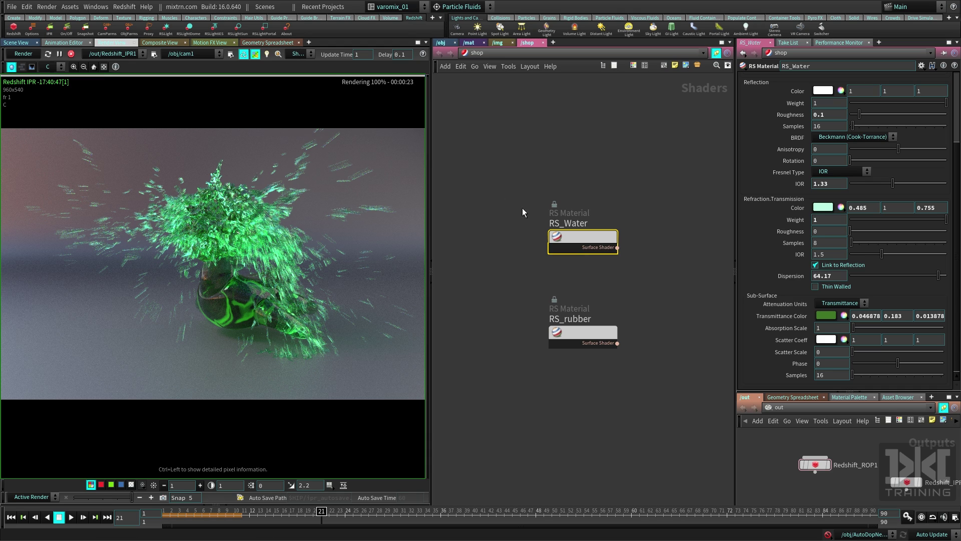
{"action": "left_click", "coordinate": [491, 182]}
{"action": "left_click", "coordinate": [441, 42]}
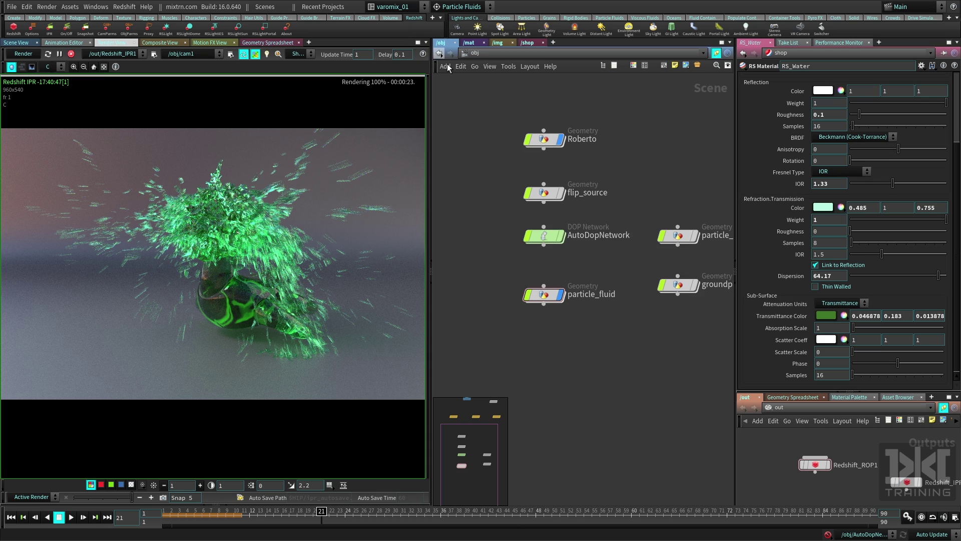
Inside particle_fluid, view particlefluidsurface1's Surface Polygons output and its v, vorticity, rest, rest2 transfers
{"action": "double_click", "coordinate": [545, 294]}
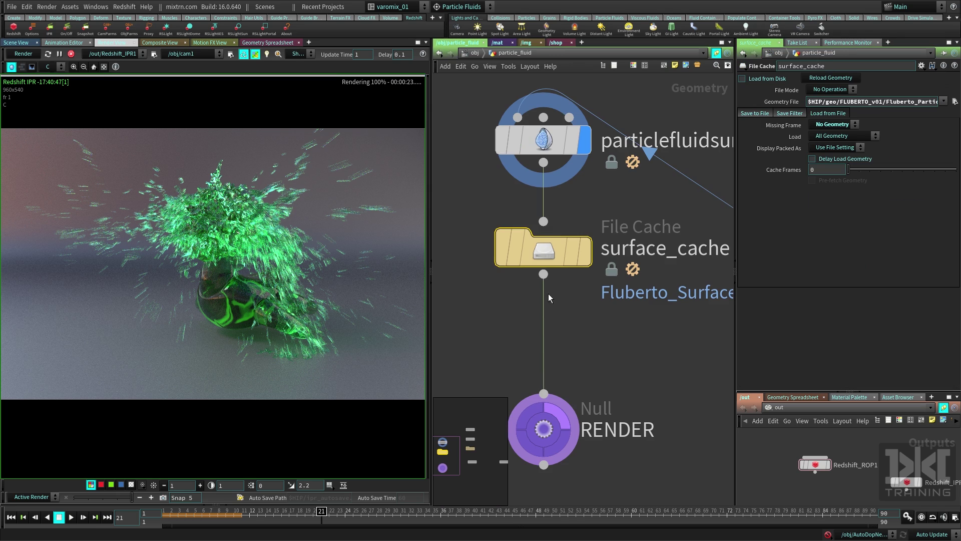
{"action": "scroll", "coordinate": [641, 353], "scroll_direction": "down", "scroll_amount": 3}
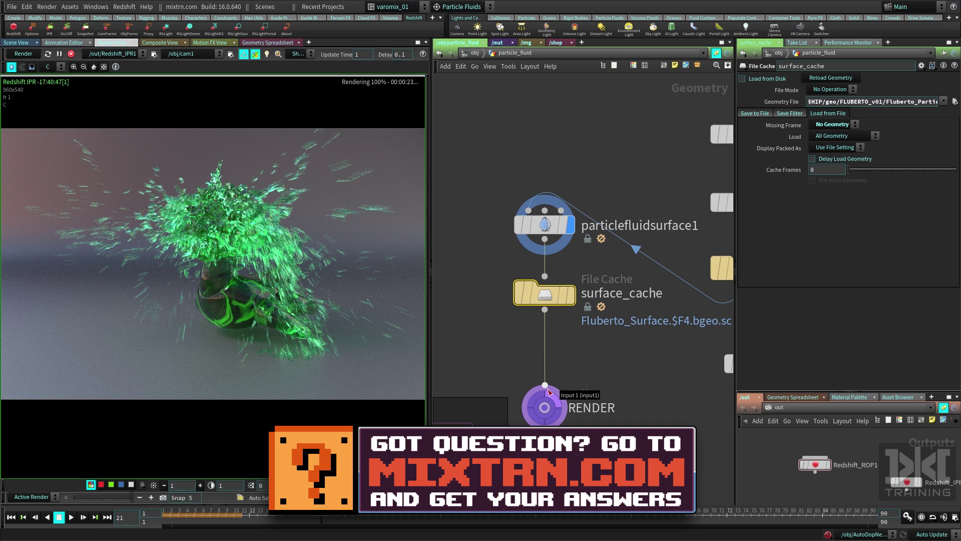
{"action": "left_click", "coordinate": [540, 229]}
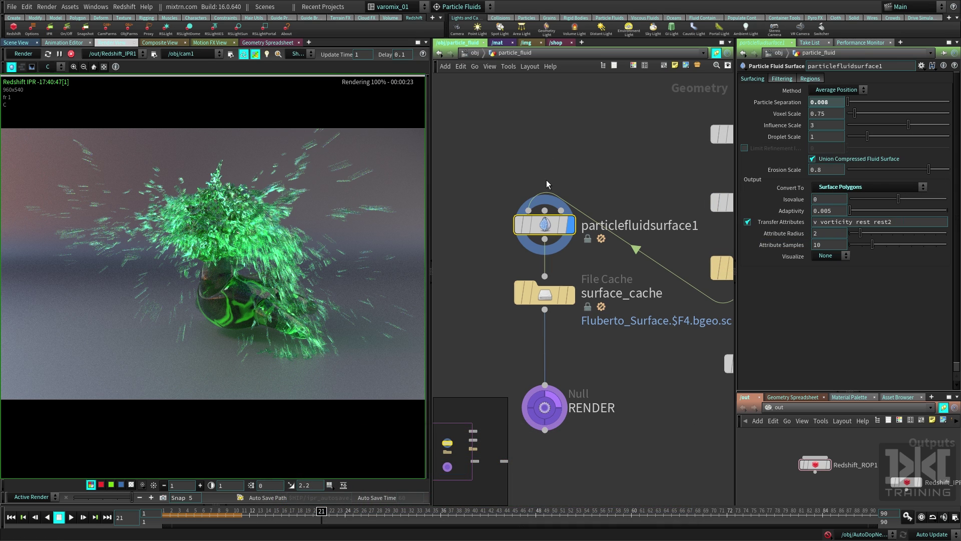
{"action": "left_click", "coordinate": [616, 166]}
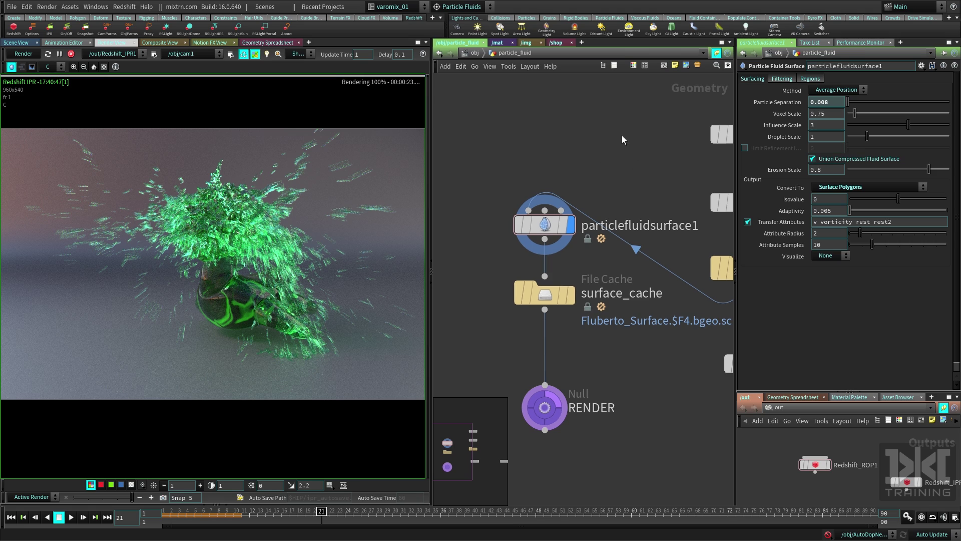